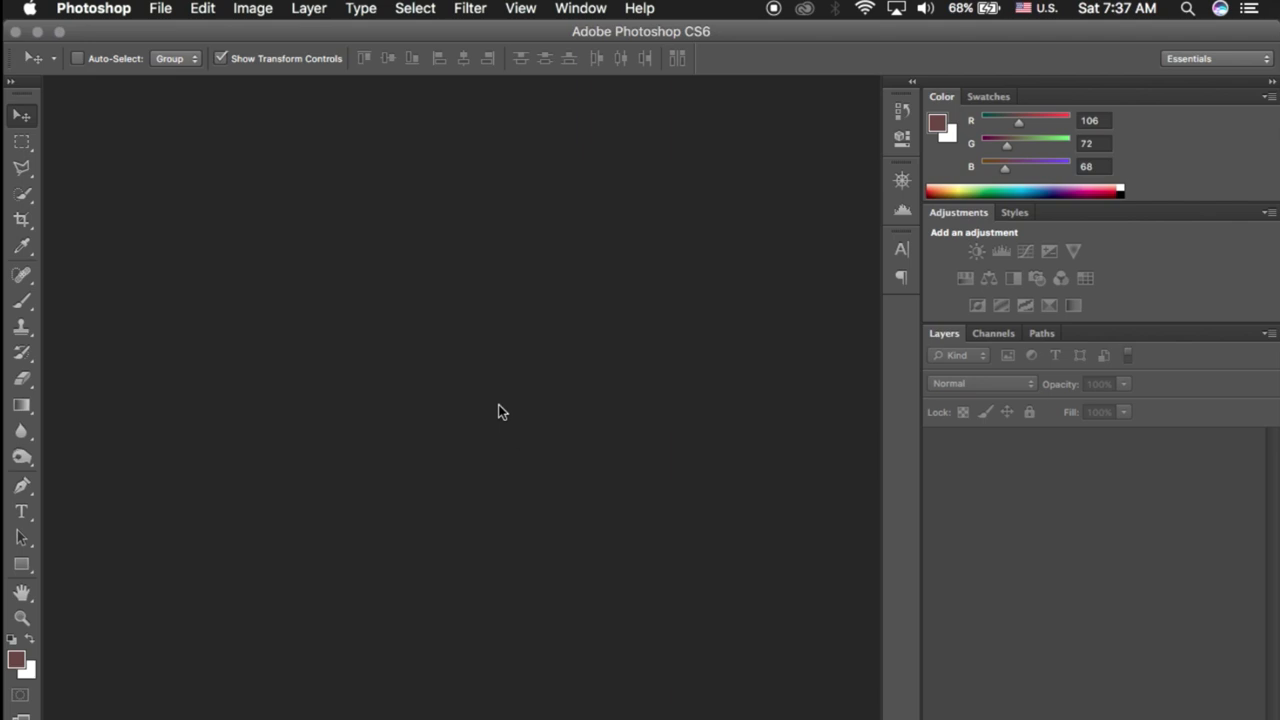
- Open the portrait DSAQ50xXoAMazJG.jpg from the photp folder
left_click(161, 9)
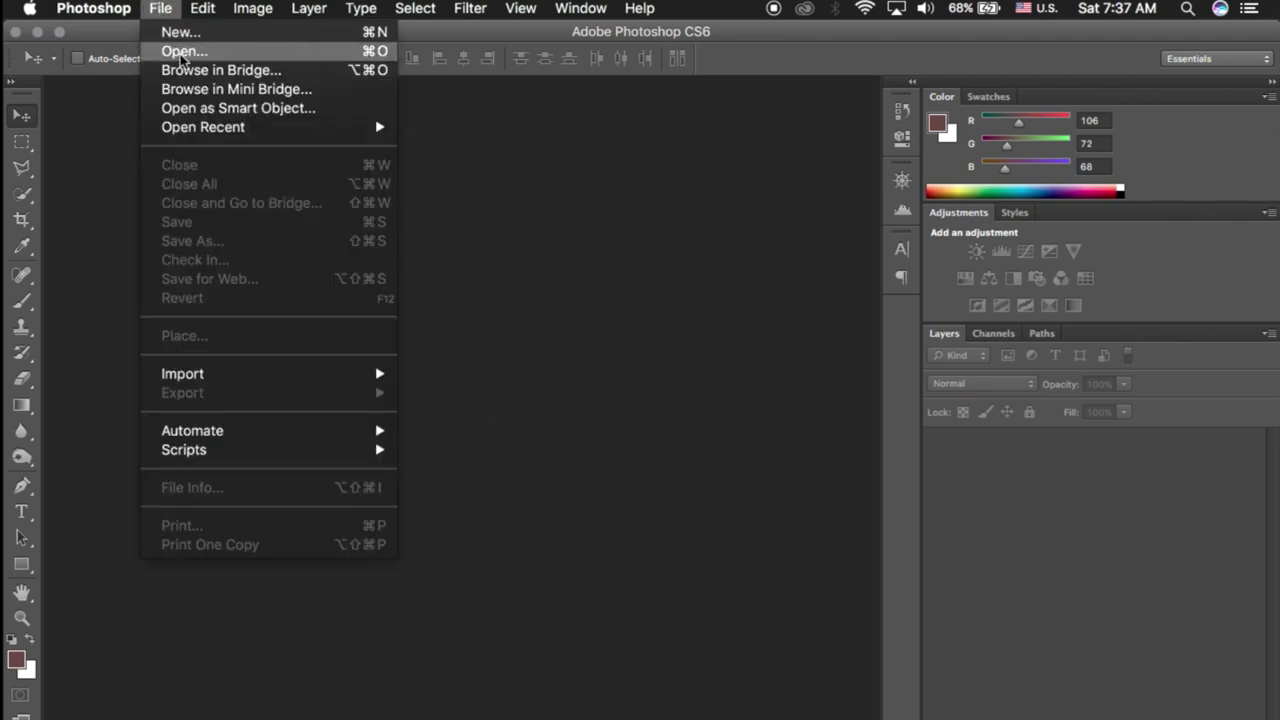
left_click(181, 58)
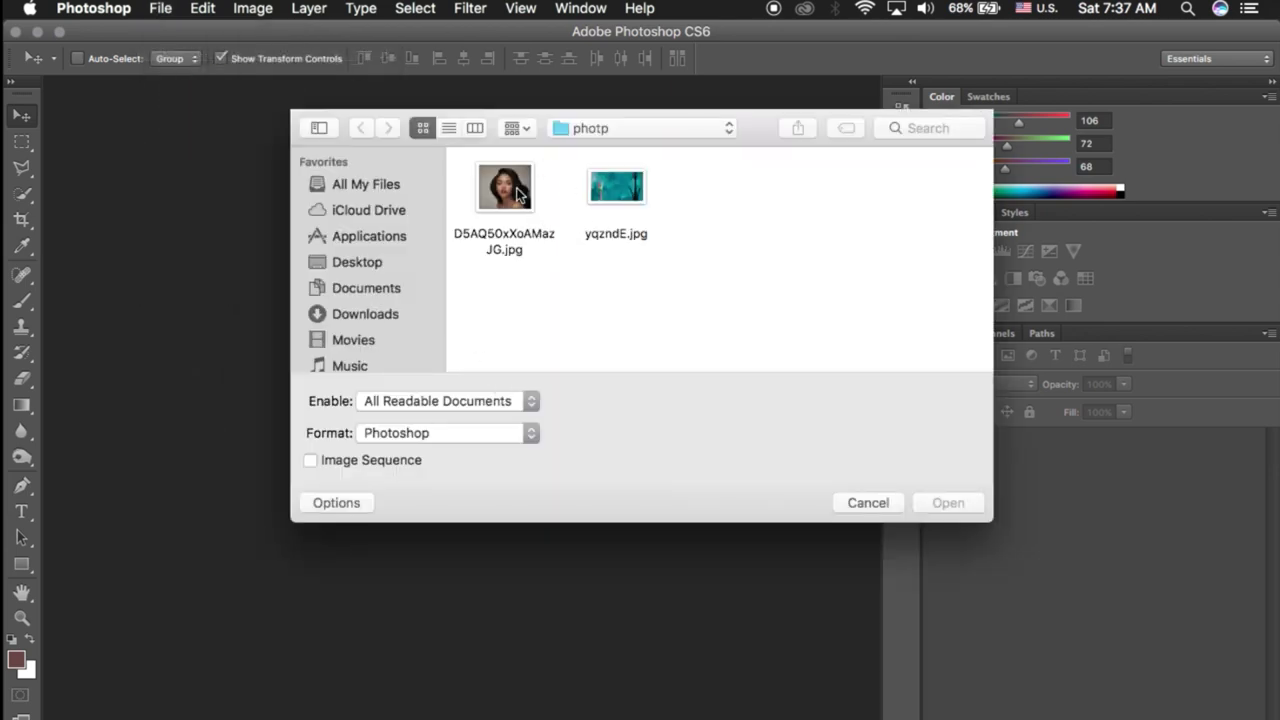
left_click(517, 190)
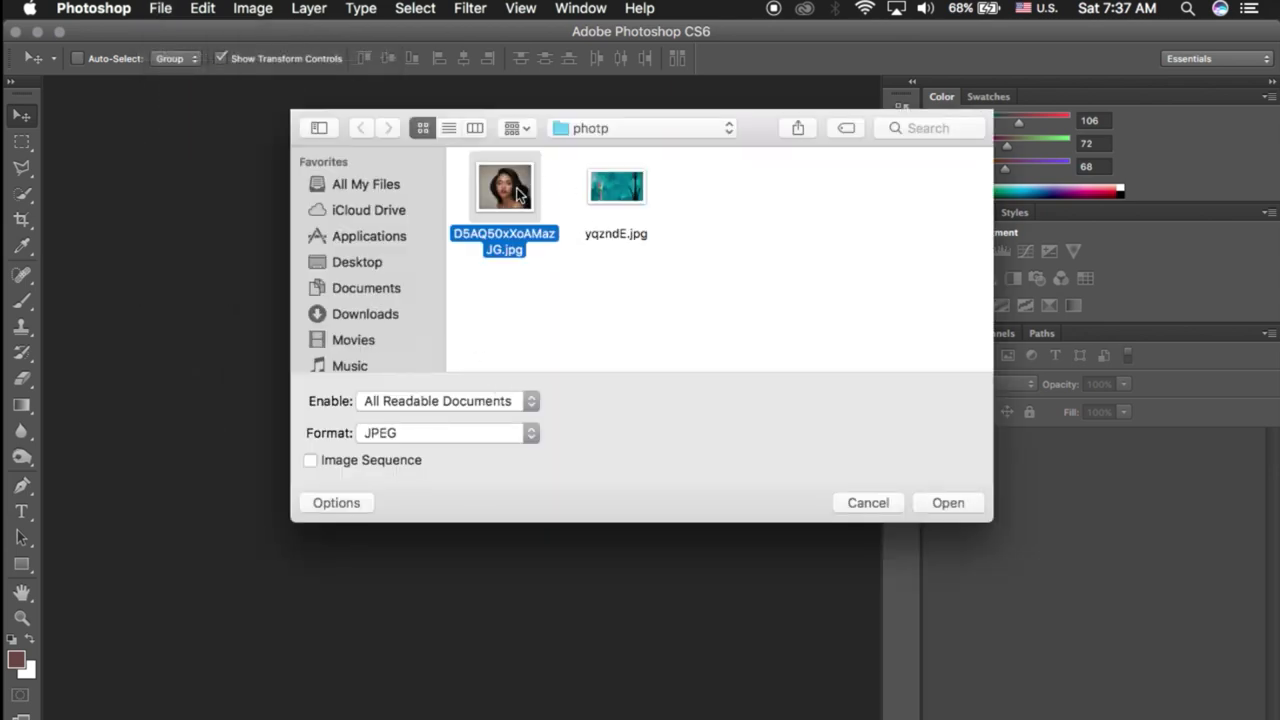
left_click(920, 502)
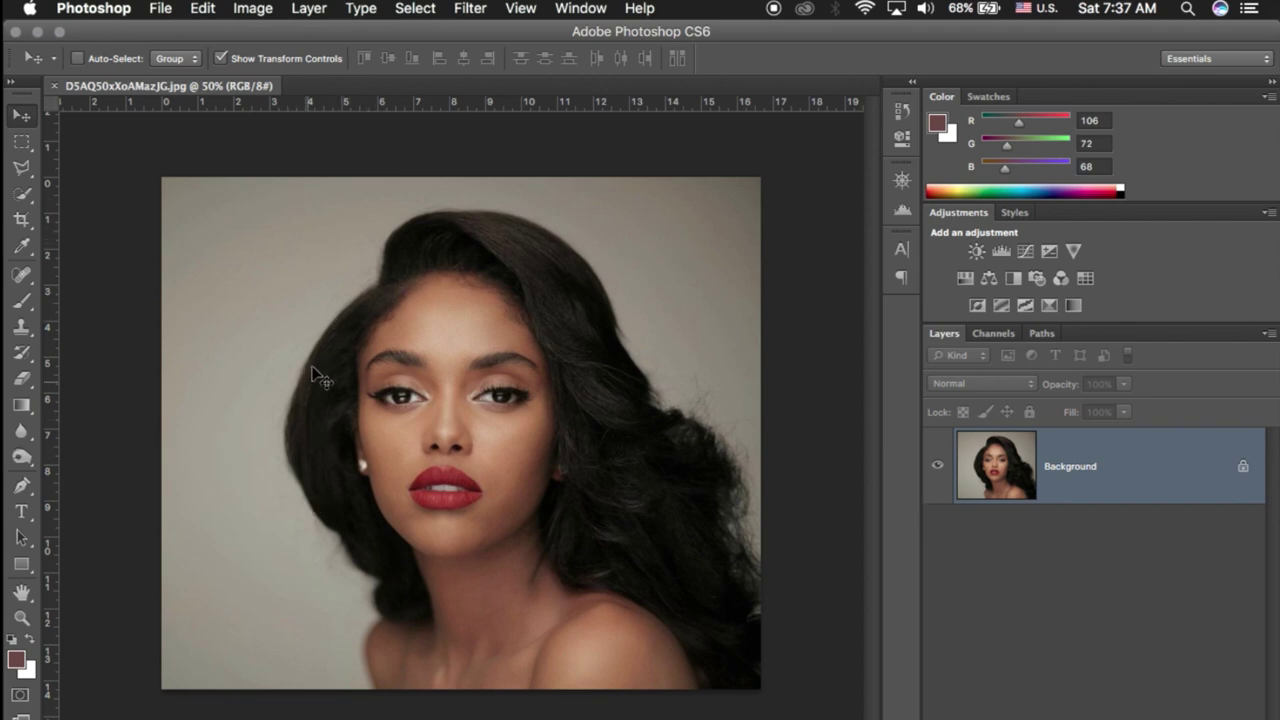
- Inspect the hair at 100% zoom in the Navigator, then return to 50%
left_click(901, 181)
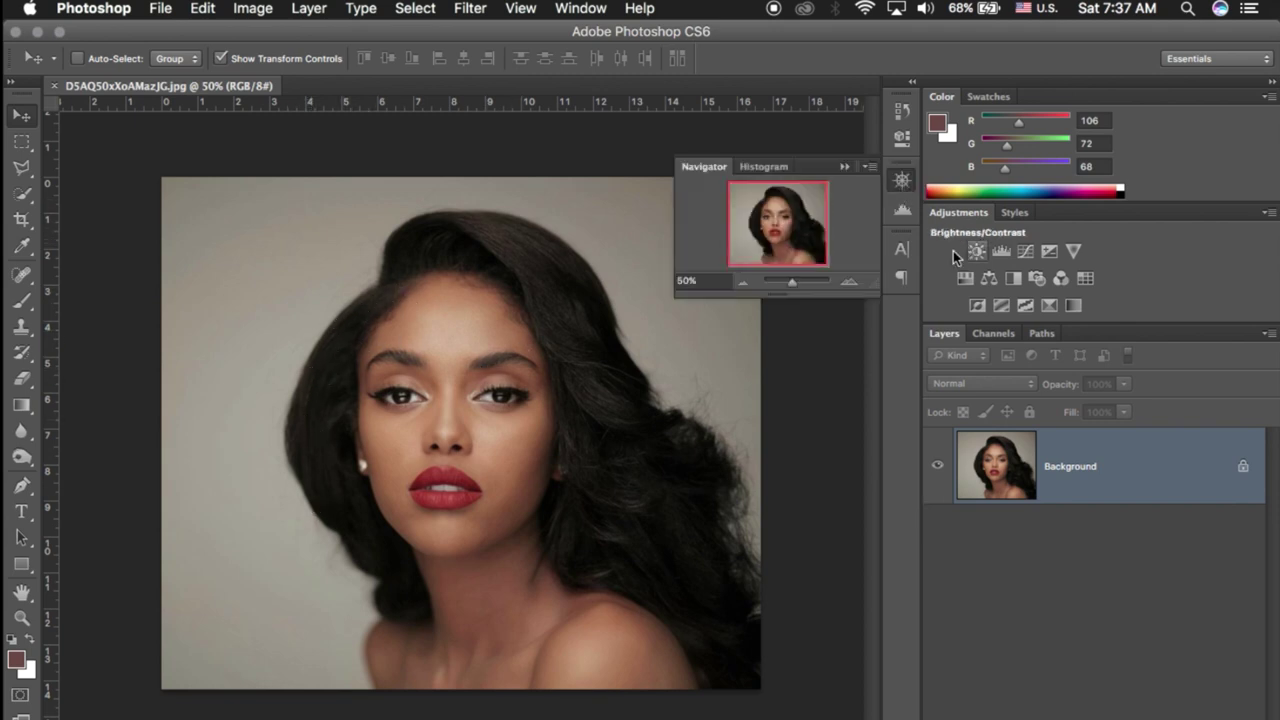
left_click(848, 280)
left_click(848, 280)
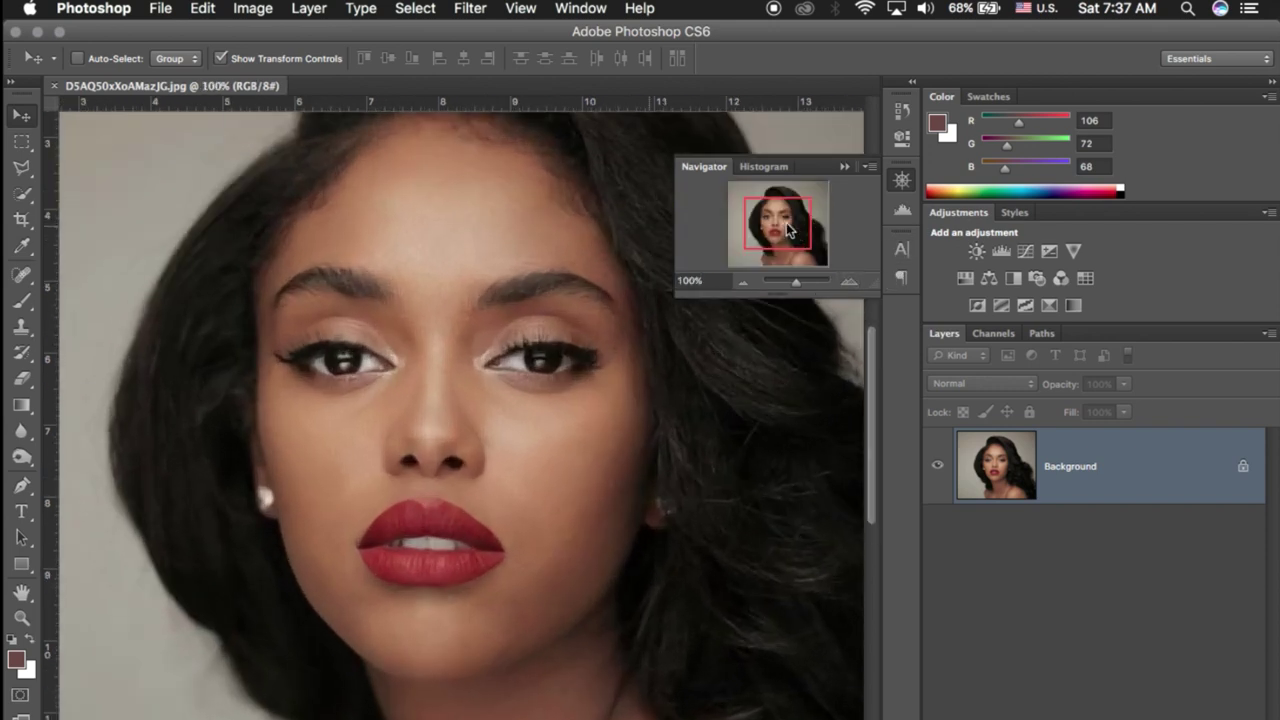
left_click_drag(786, 222, 770, 214)
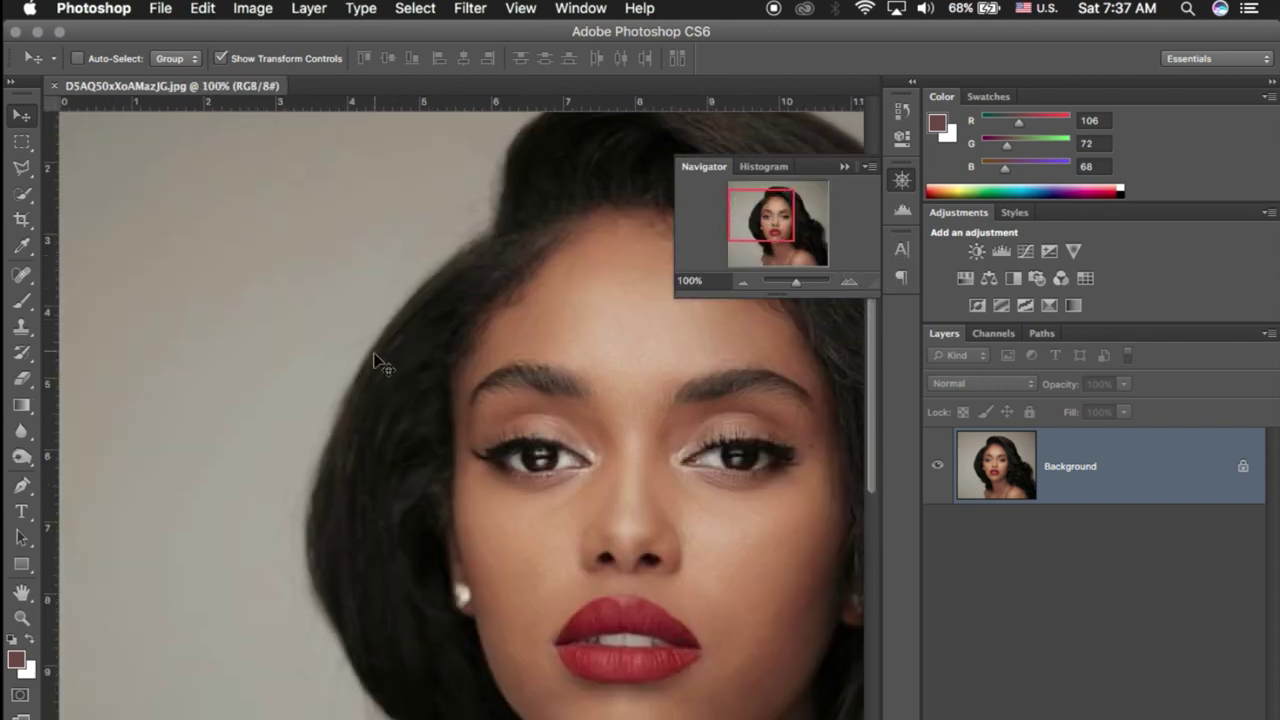
left_click(742, 282)
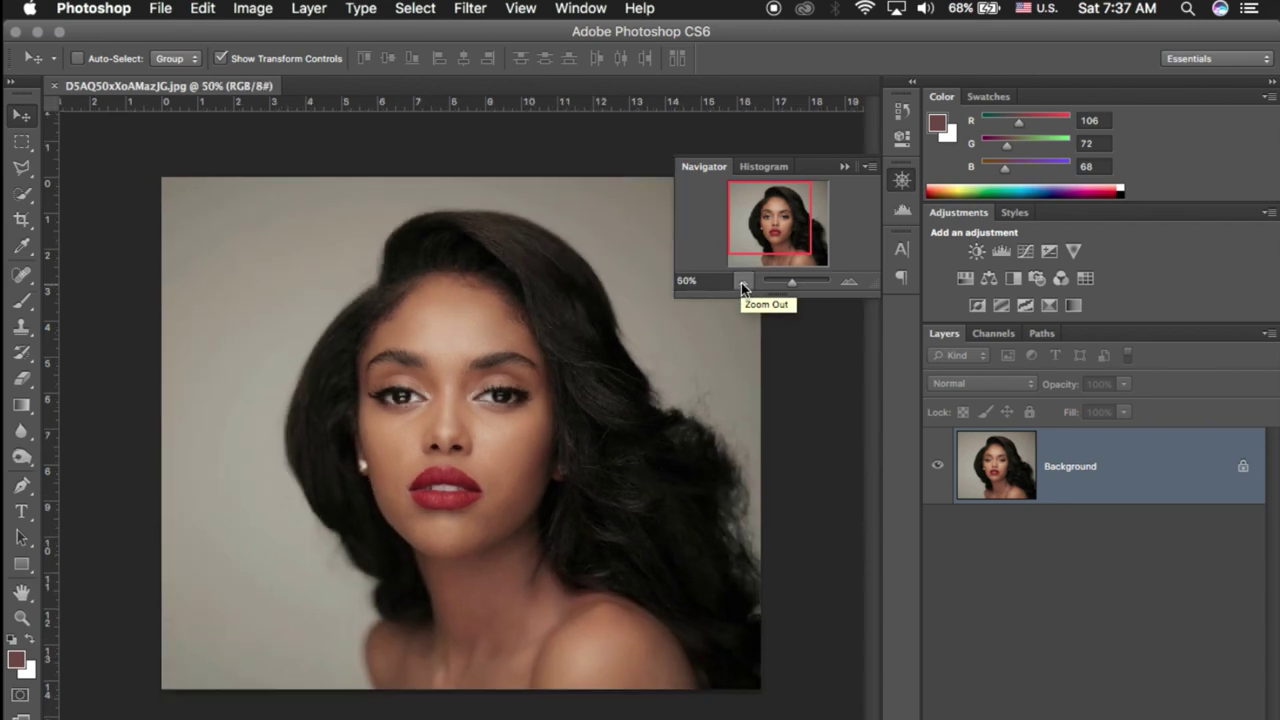
left_click(844, 168)
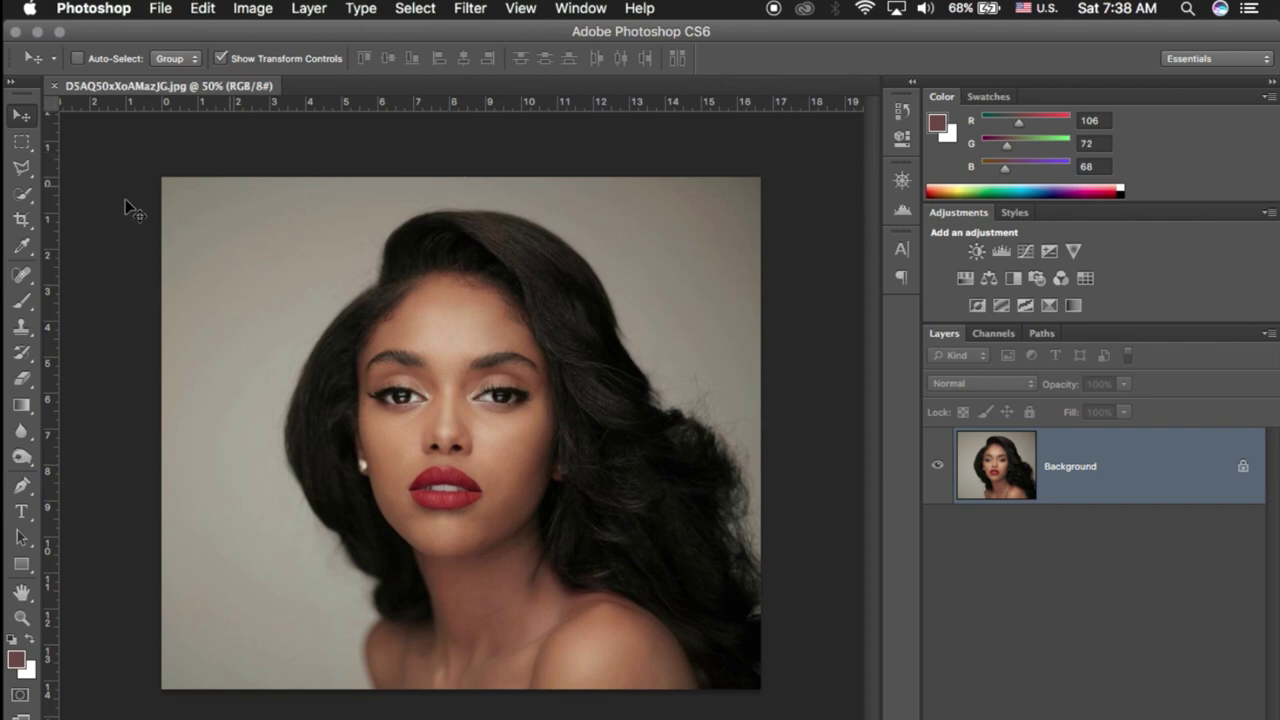
- Pick the Polygonal Lasso and inspect her lips, neck and shoulder at 100%
left_click(20, 167)
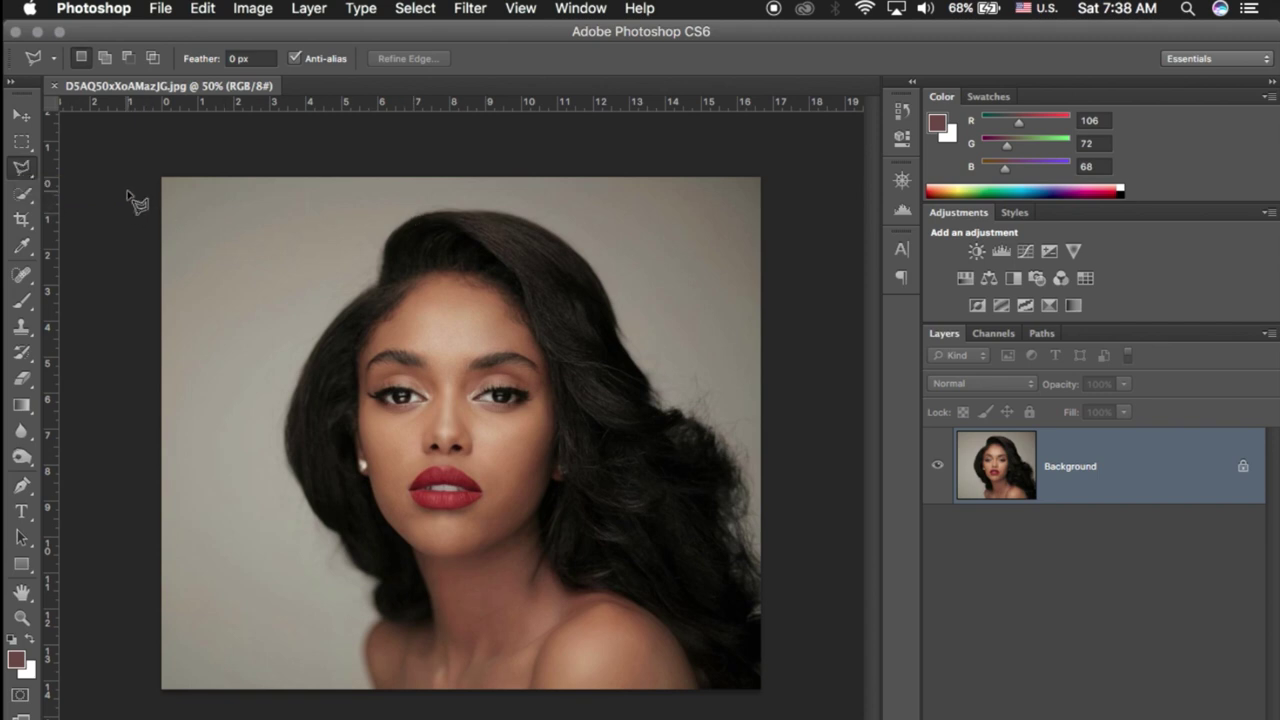
left_click(901, 180)
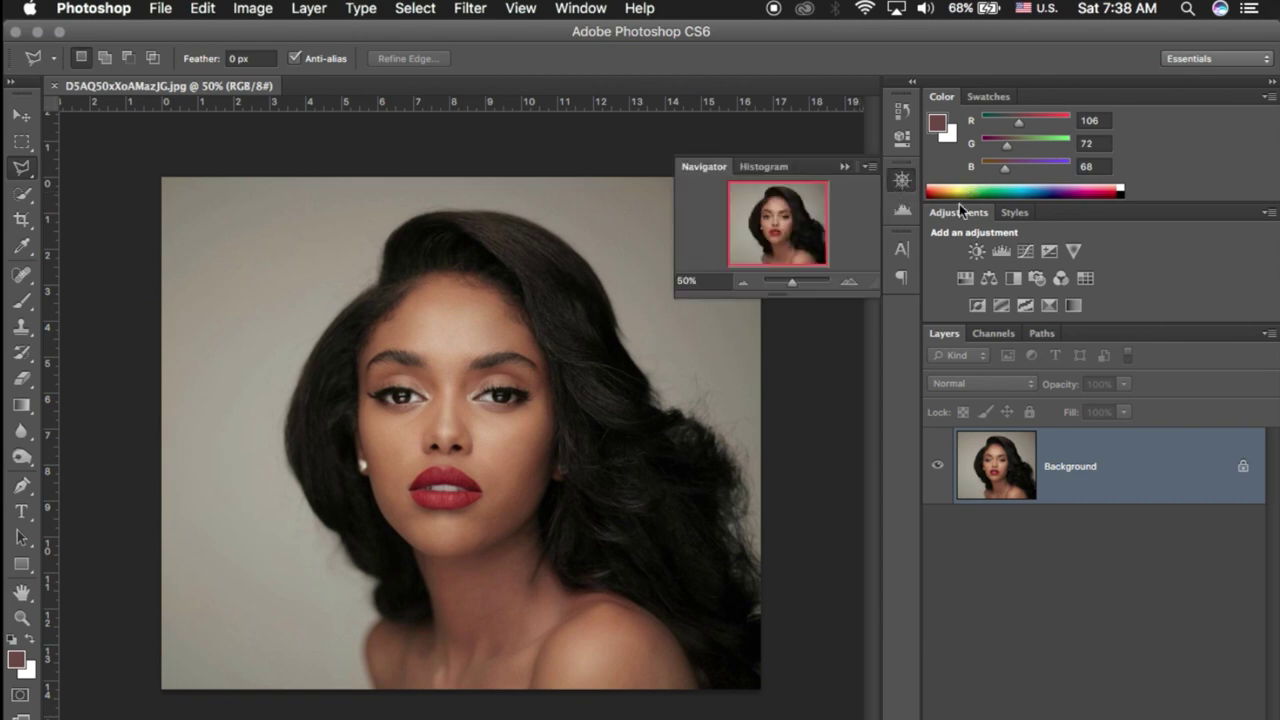
left_click(849, 281)
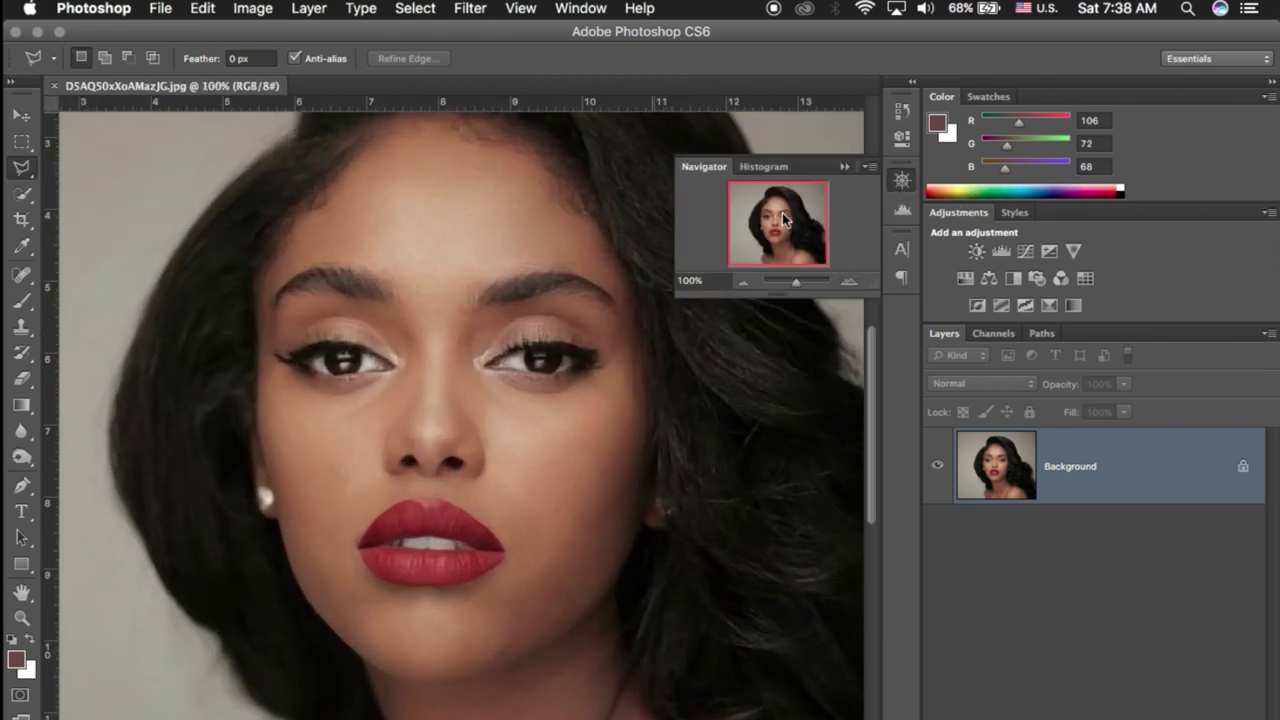
left_click_drag(800, 218, 815, 245)
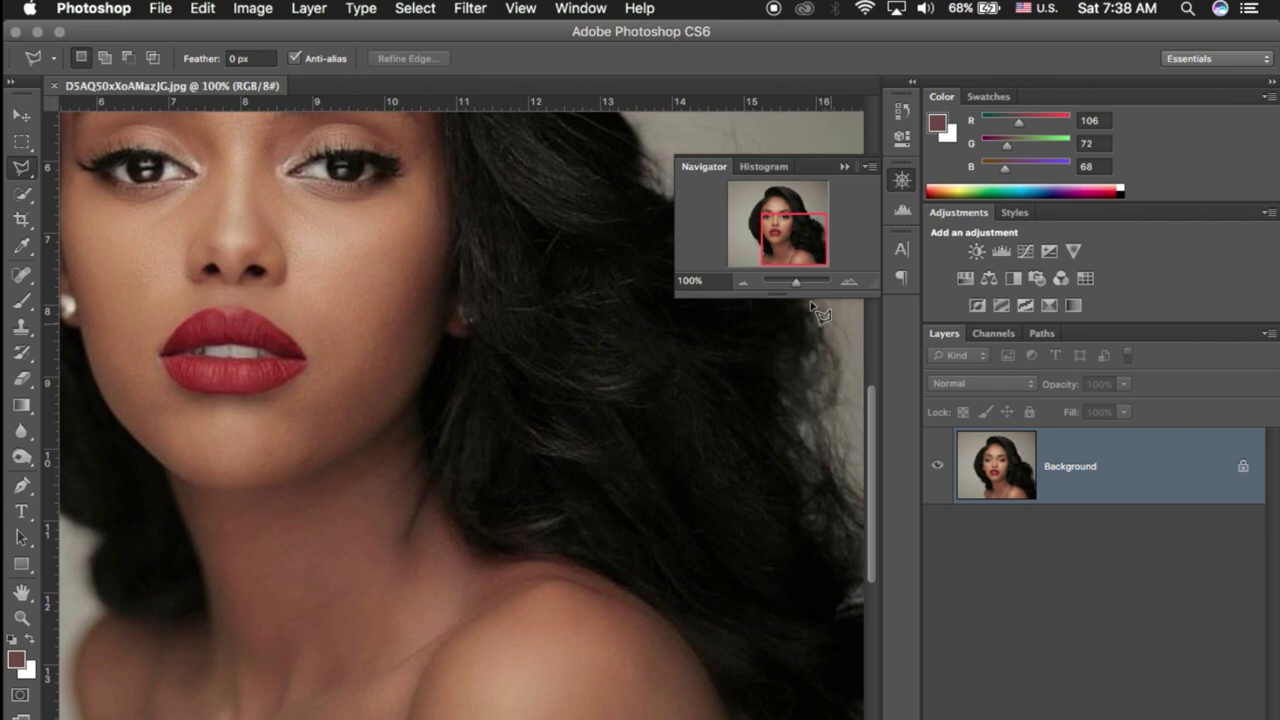
- Zoom back out to 50% and switch to the Quick Selection Tool
left_click(748, 285)
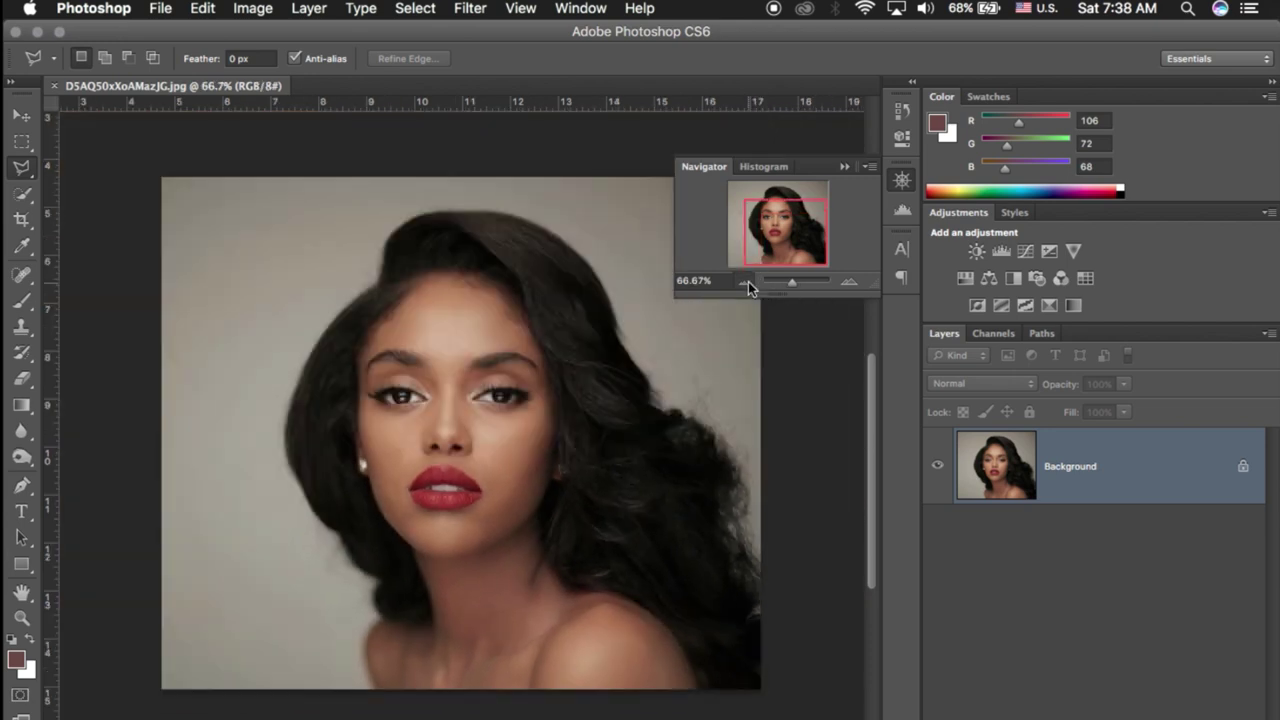
left_click(748, 281)
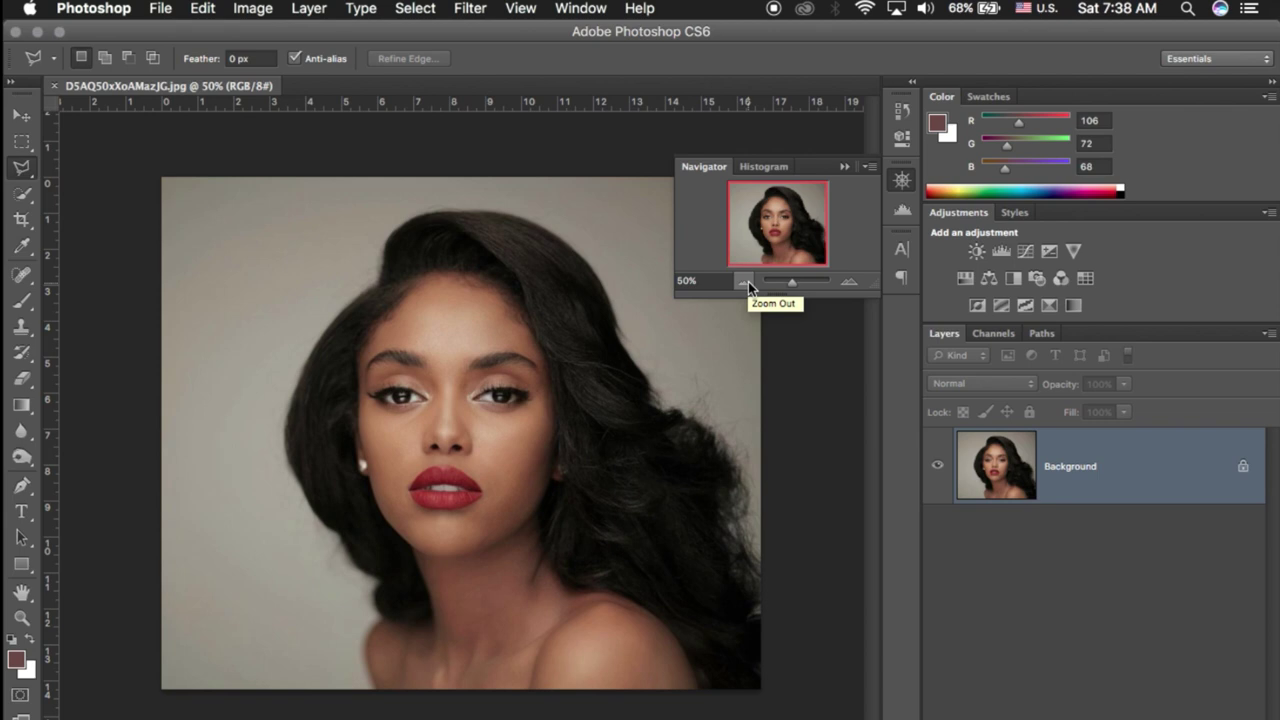
left_click(845, 166)
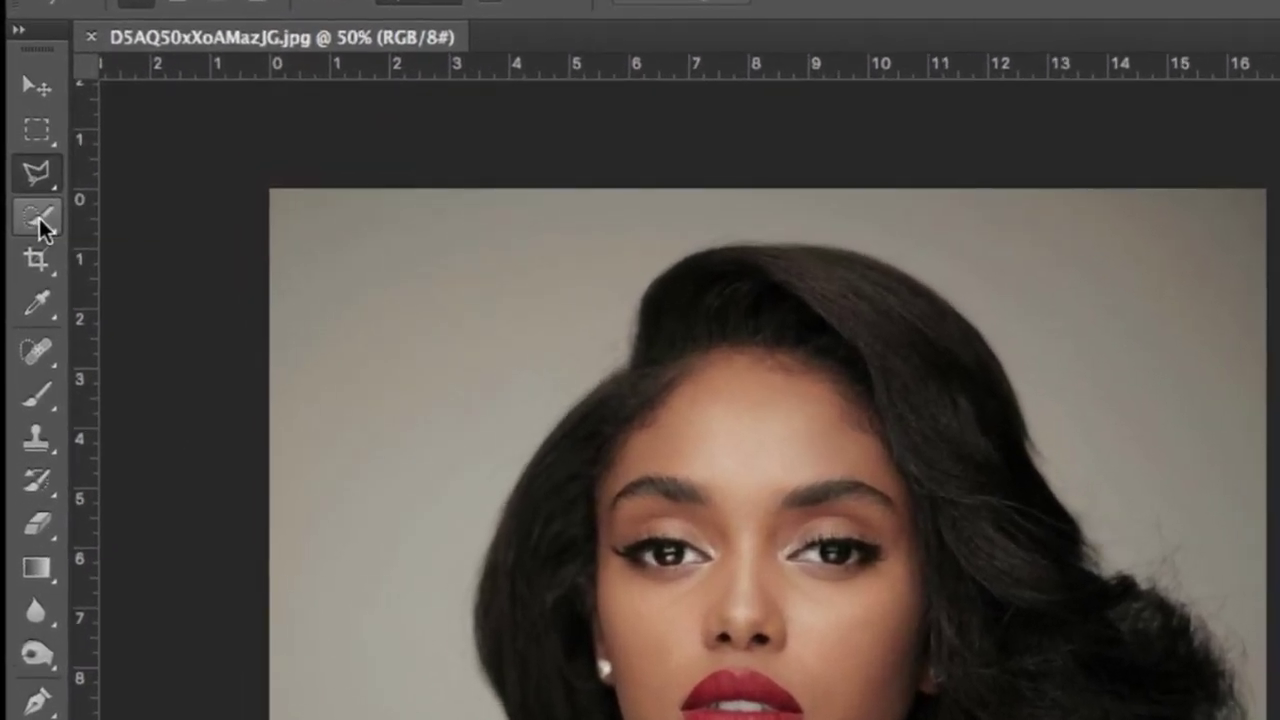
left_click(24, 200)
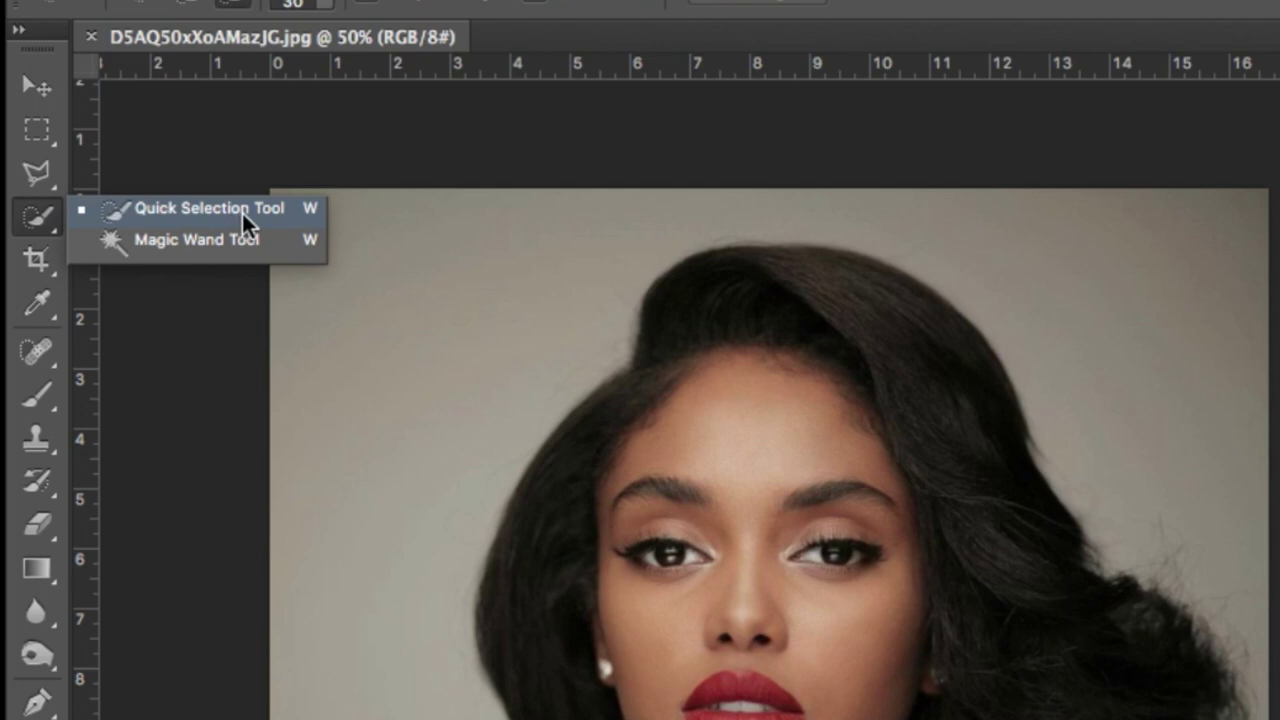
left_click(242, 213)
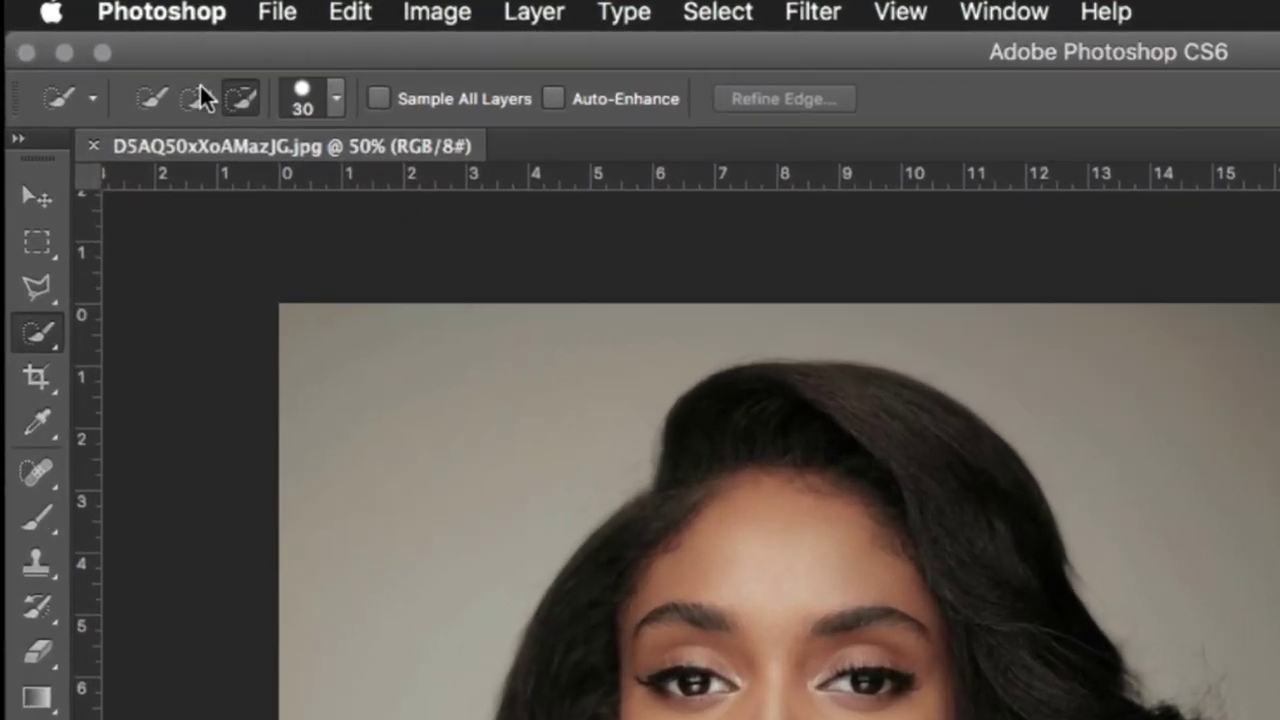
- In Add to Selection mode, paint a quick selection over her hair, face and shoulders
left_click(114, 66)
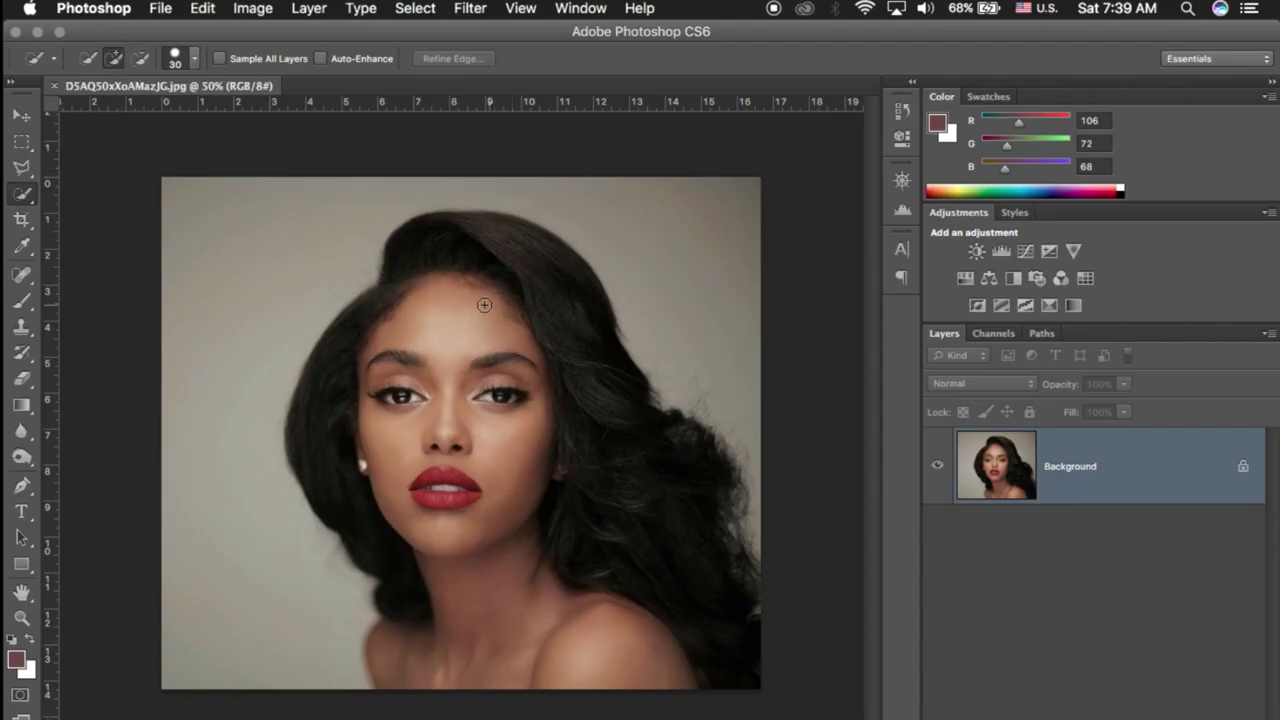
left_click(440, 233)
mouse_move(440, 233)
left_mouse_down()
mouse_move(381, 263)
mouse_move(386, 438)
mouse_move(431, 480)
mouse_move(541, 293)
mouse_move(514, 129)
mouse_move(534, 126)
mouse_move(570, 134)
mouse_move(606, 169)
mouse_move(626, 249)
mouse_move(609, 329)
mouse_move(553, 369)
left_mouse_up()
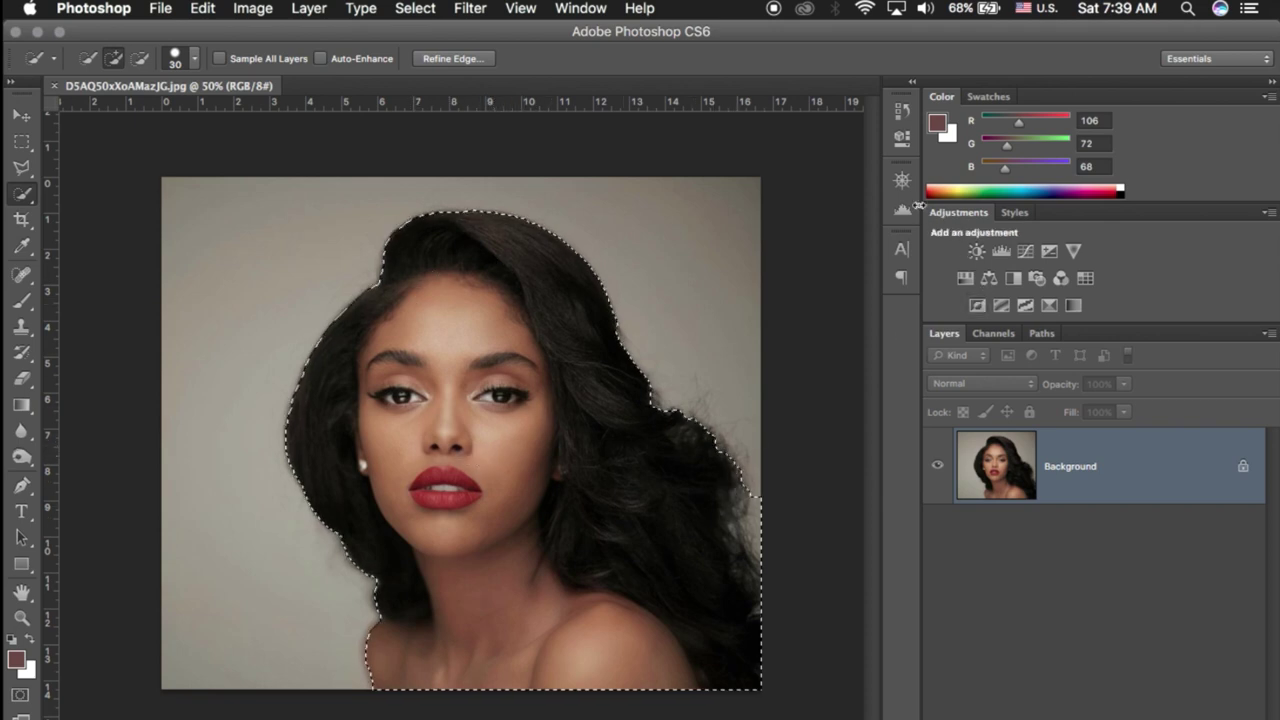
- At 100% zoom, subtract the grey background along the hair's right edge
left_click(902, 180)
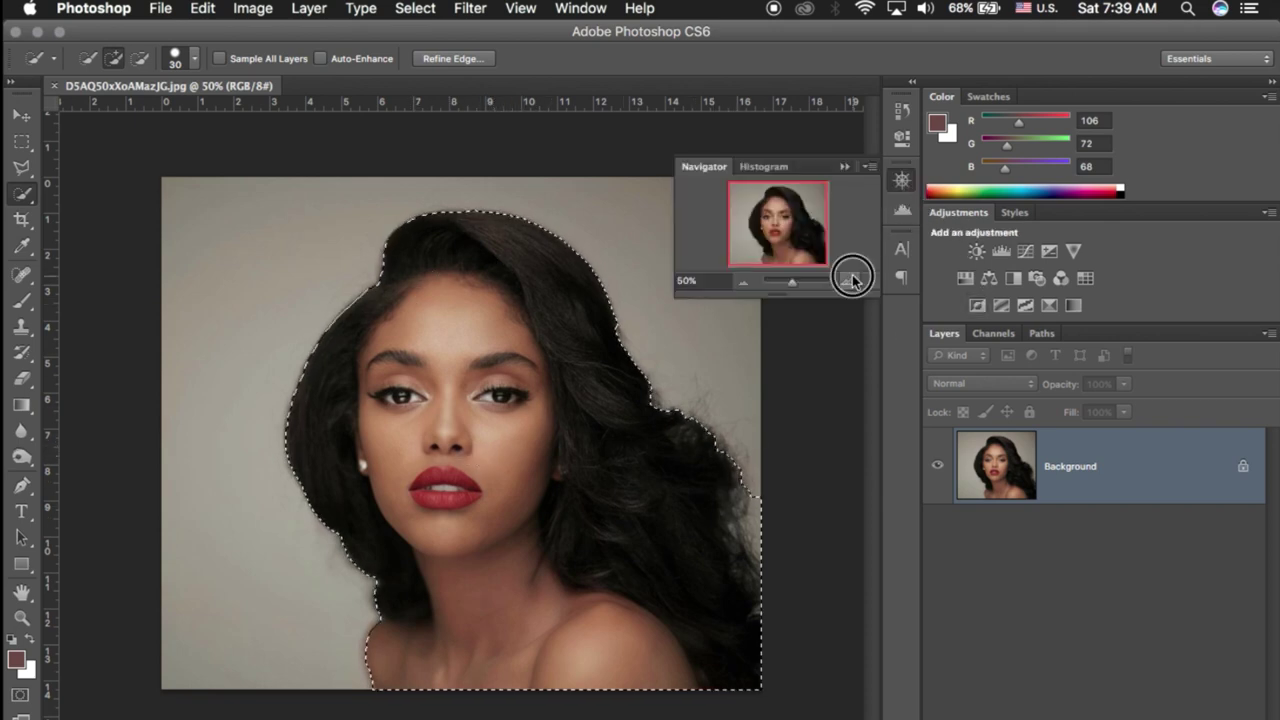
left_click(851, 279)
left_click_drag(766, 223, 805, 230)
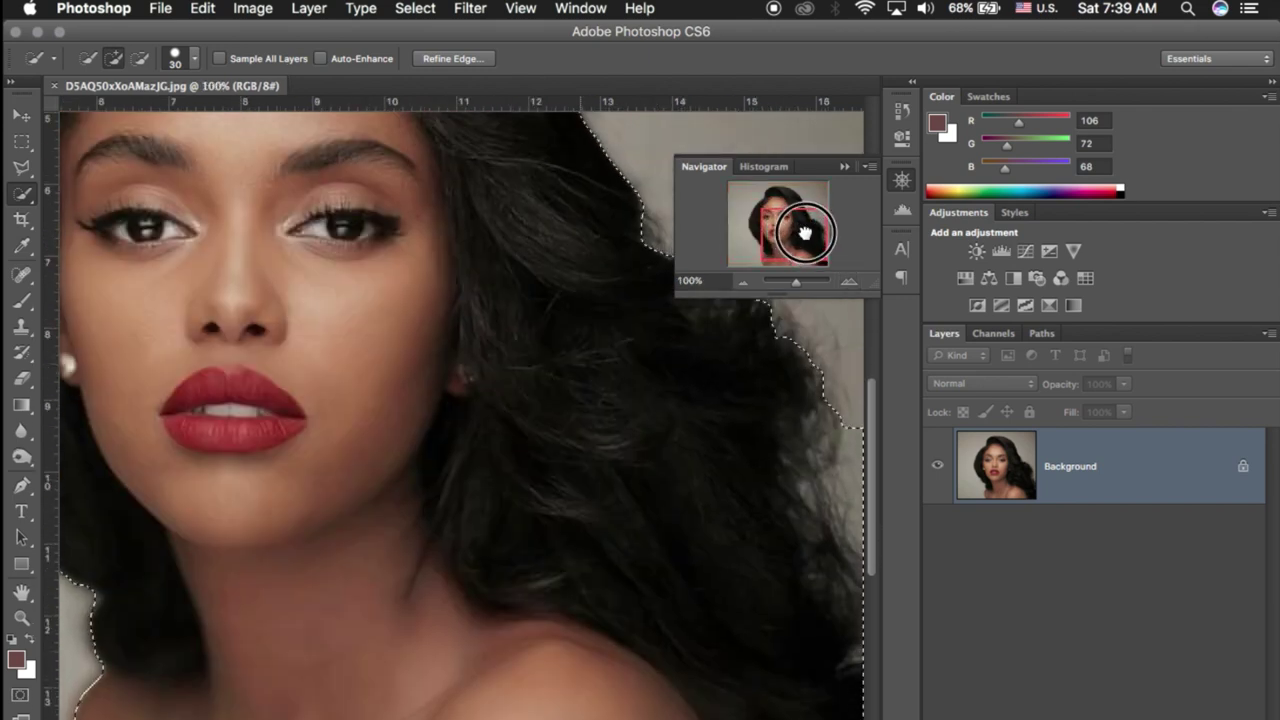
left_click(845, 168)
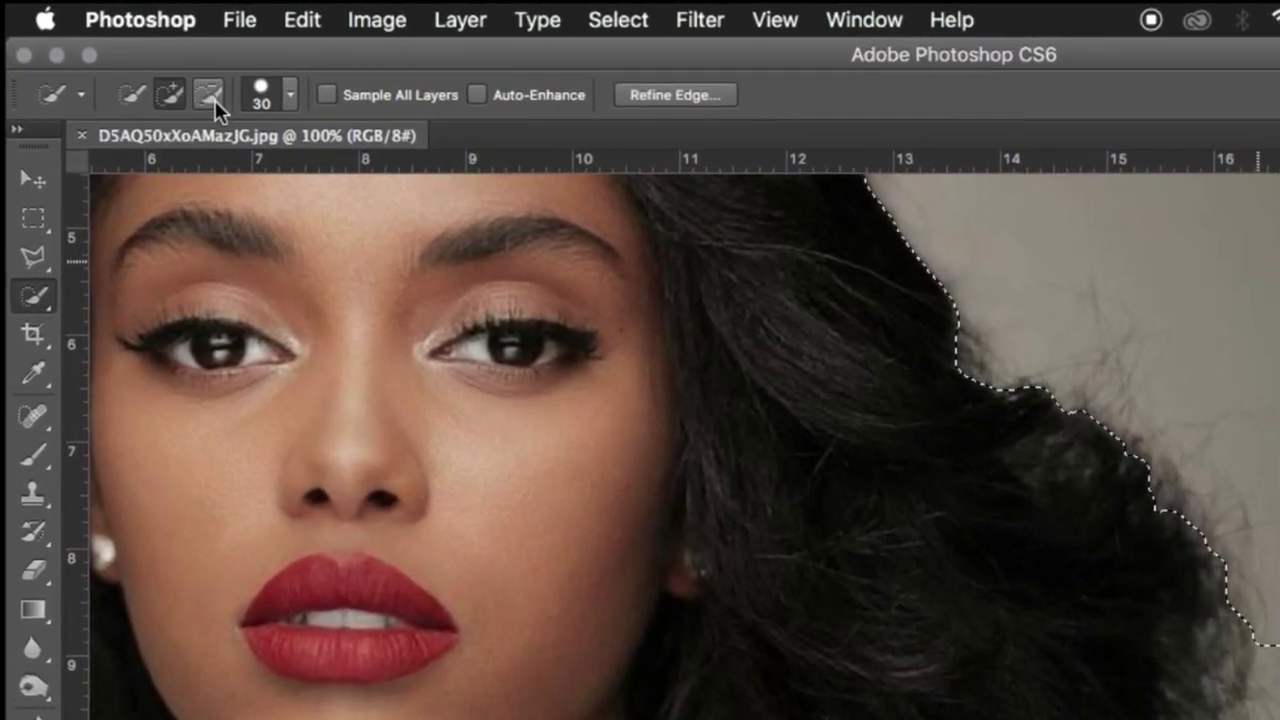
left_click(213, 96)
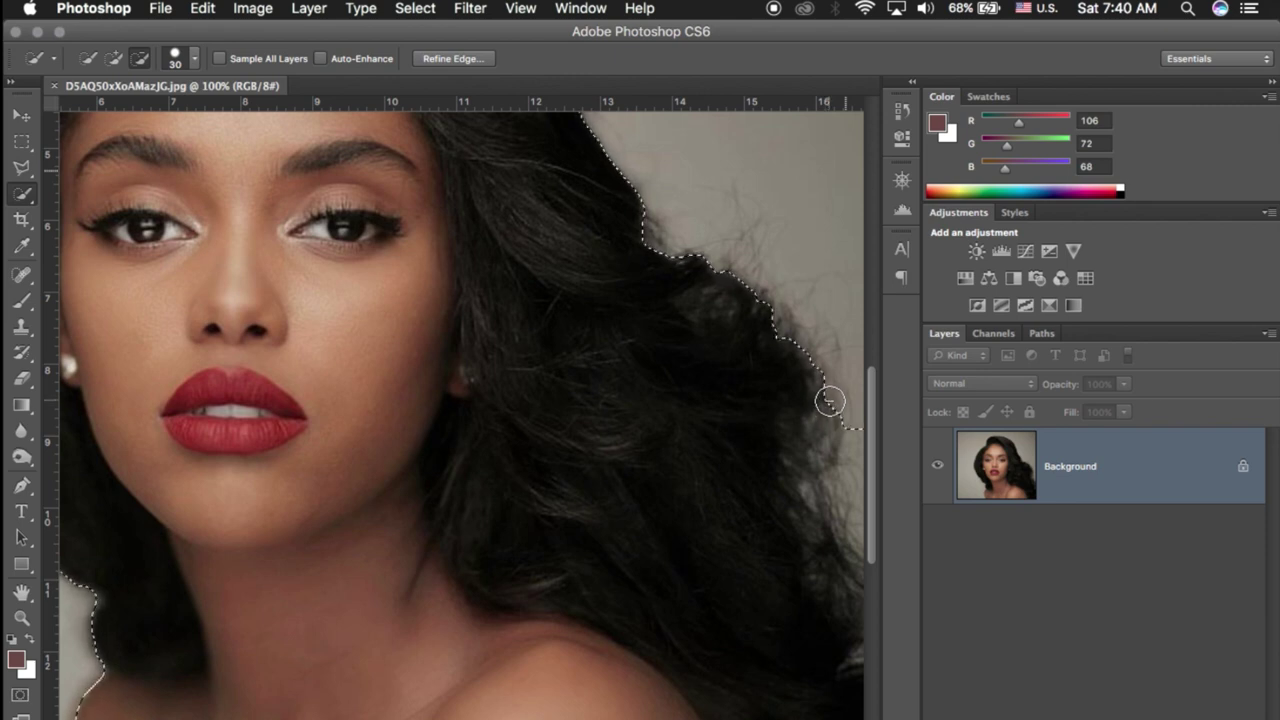
mouse_move(828, 400)
left_mouse_down()
mouse_move(836, 466)
mouse_move(814, 491)
mouse_move(866, 563)
left_mouse_up()
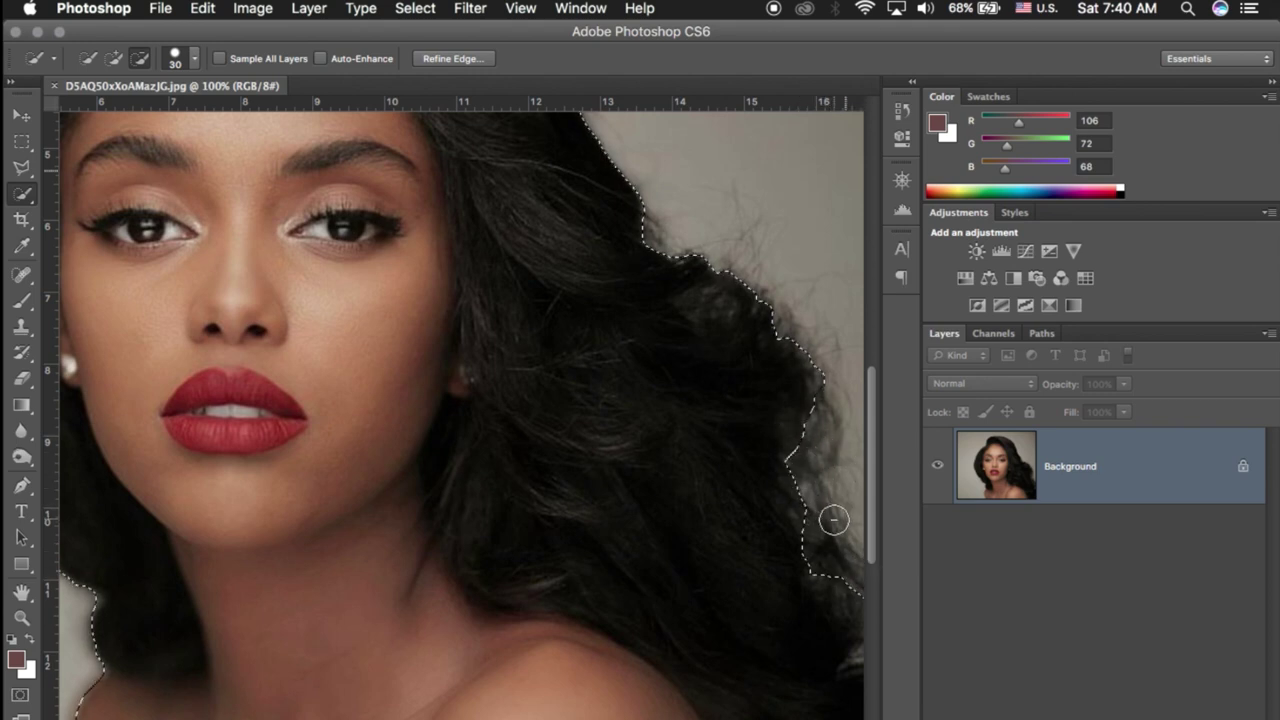
- Zoom back out in the Navigator to see the whole portrait
left_click(902, 180)
left_click(745, 282)
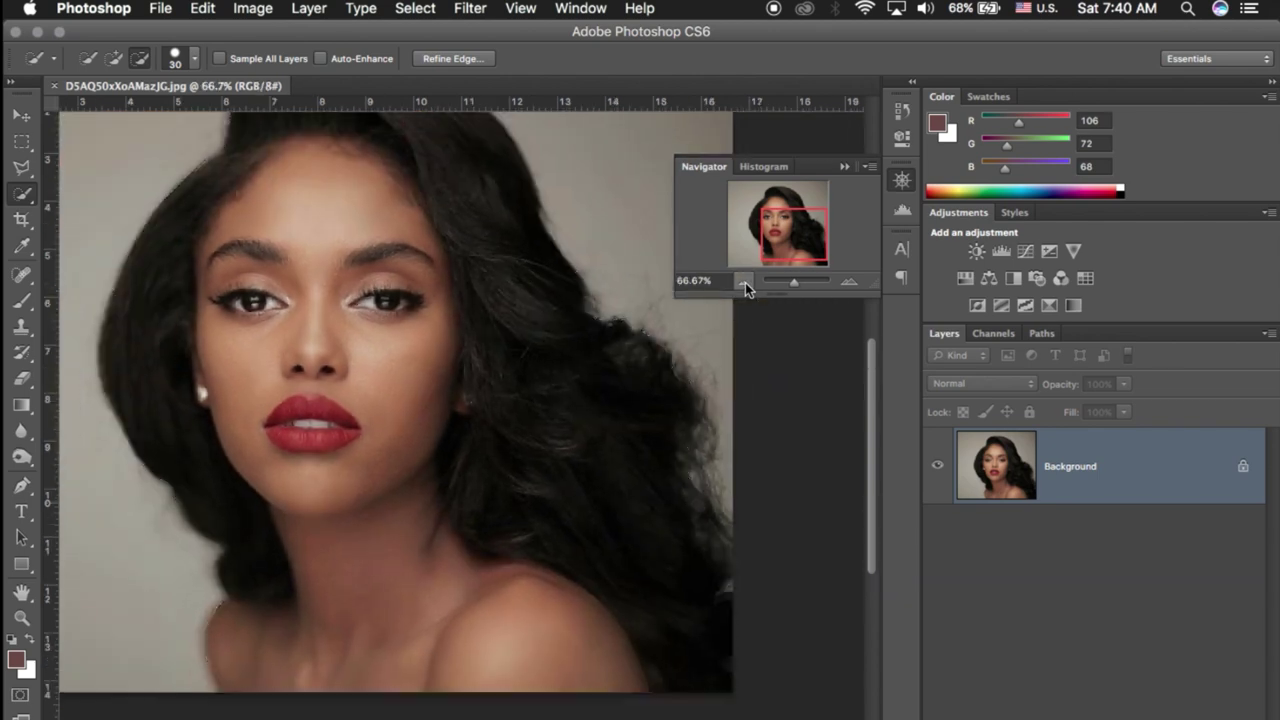
left_click(793, 282)
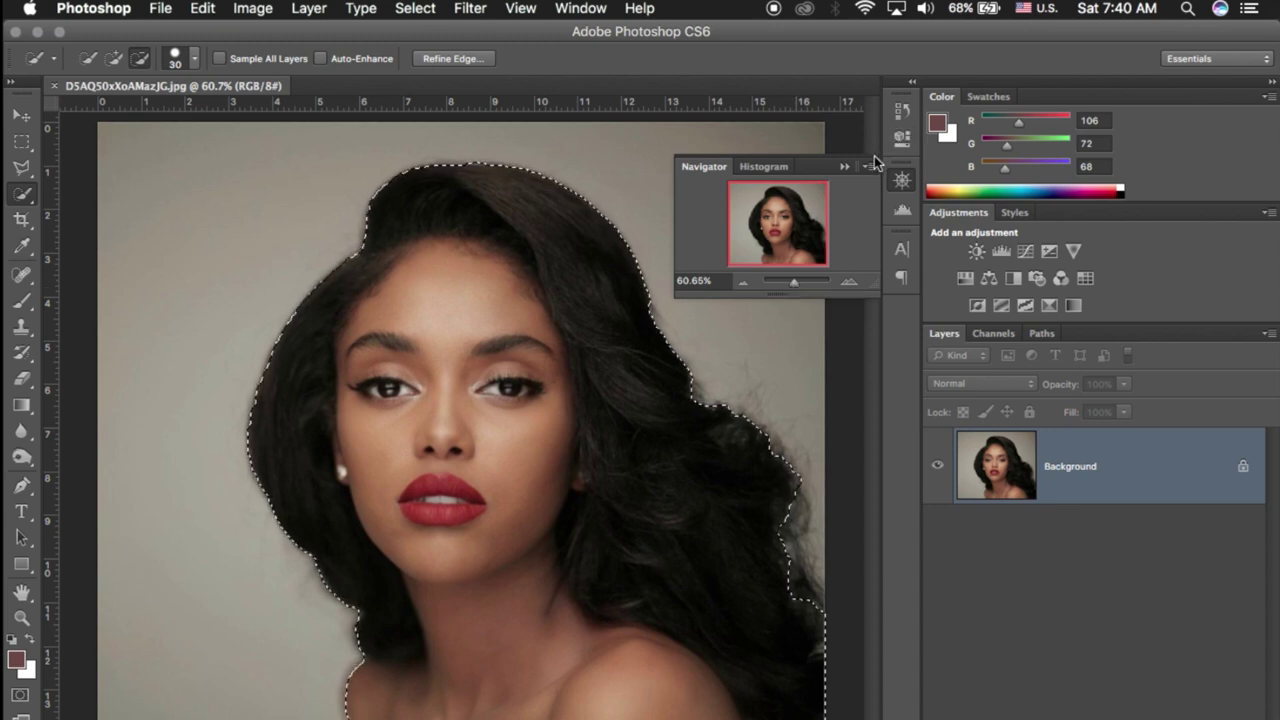
- Add a layer mask from the selection to hide the grey backdrop, then right-click the mask
left_click(844, 167)
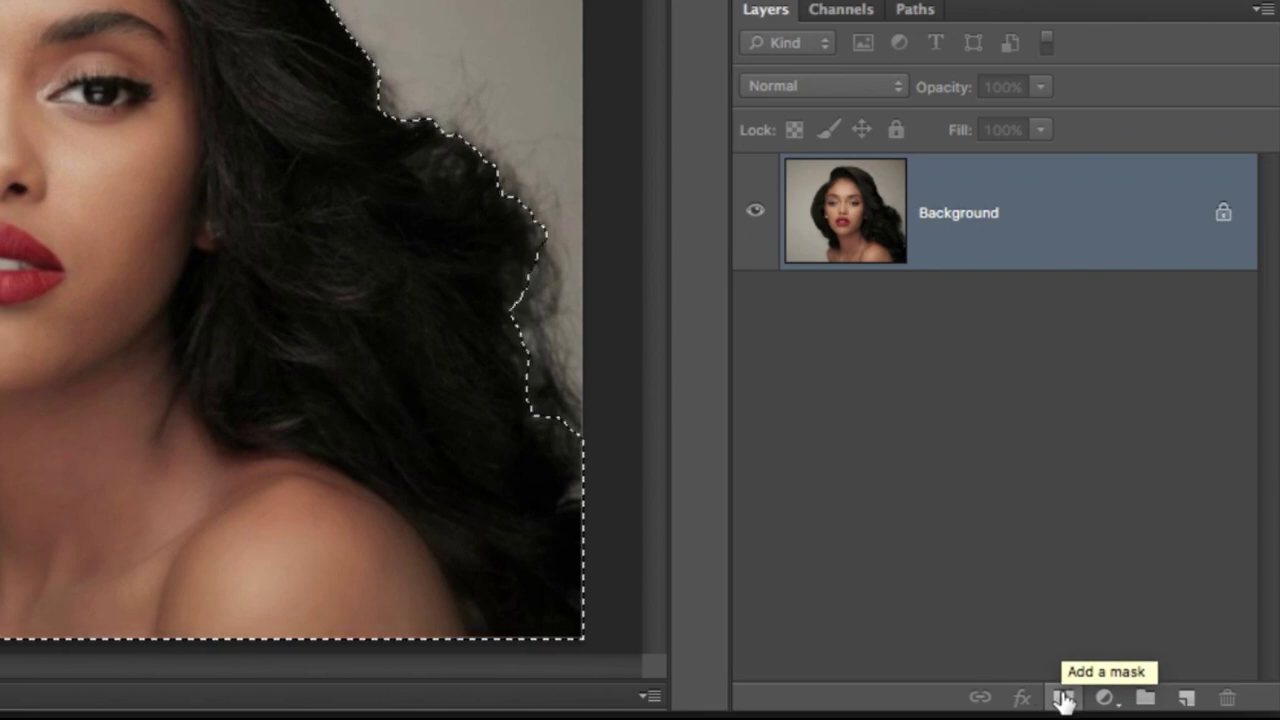
left_click(1063, 699)
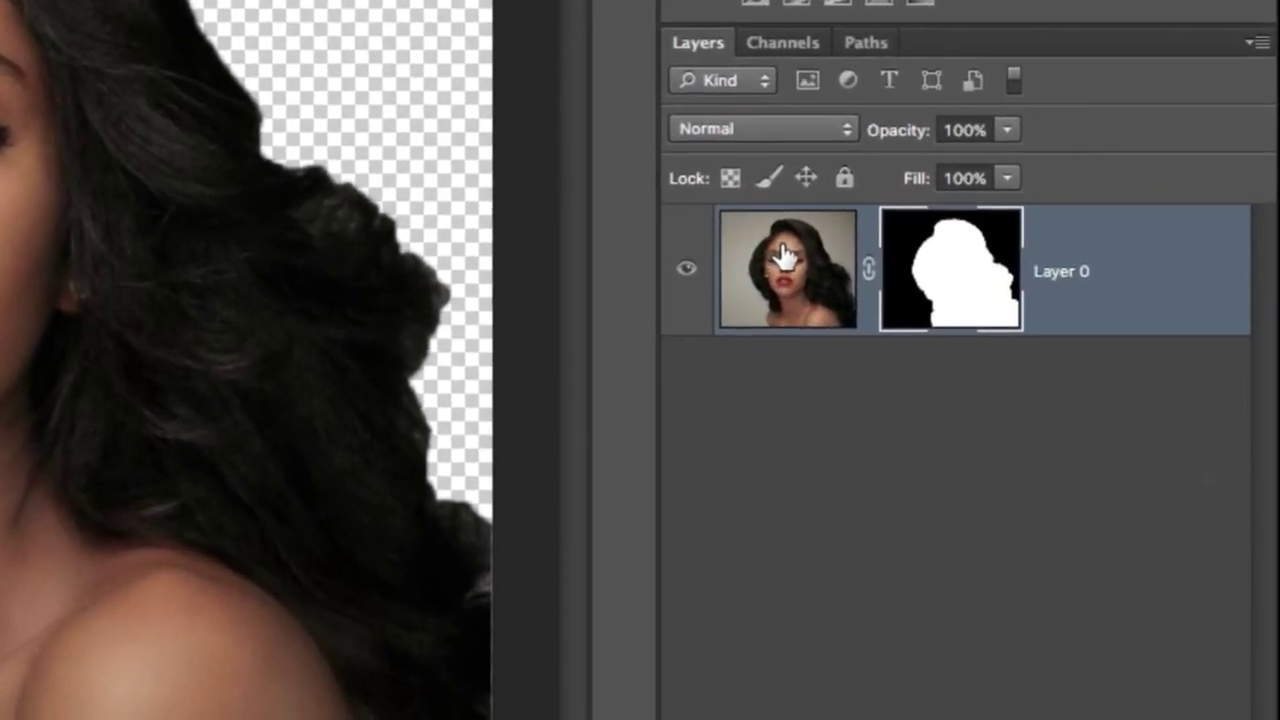
right_click(941, 262)
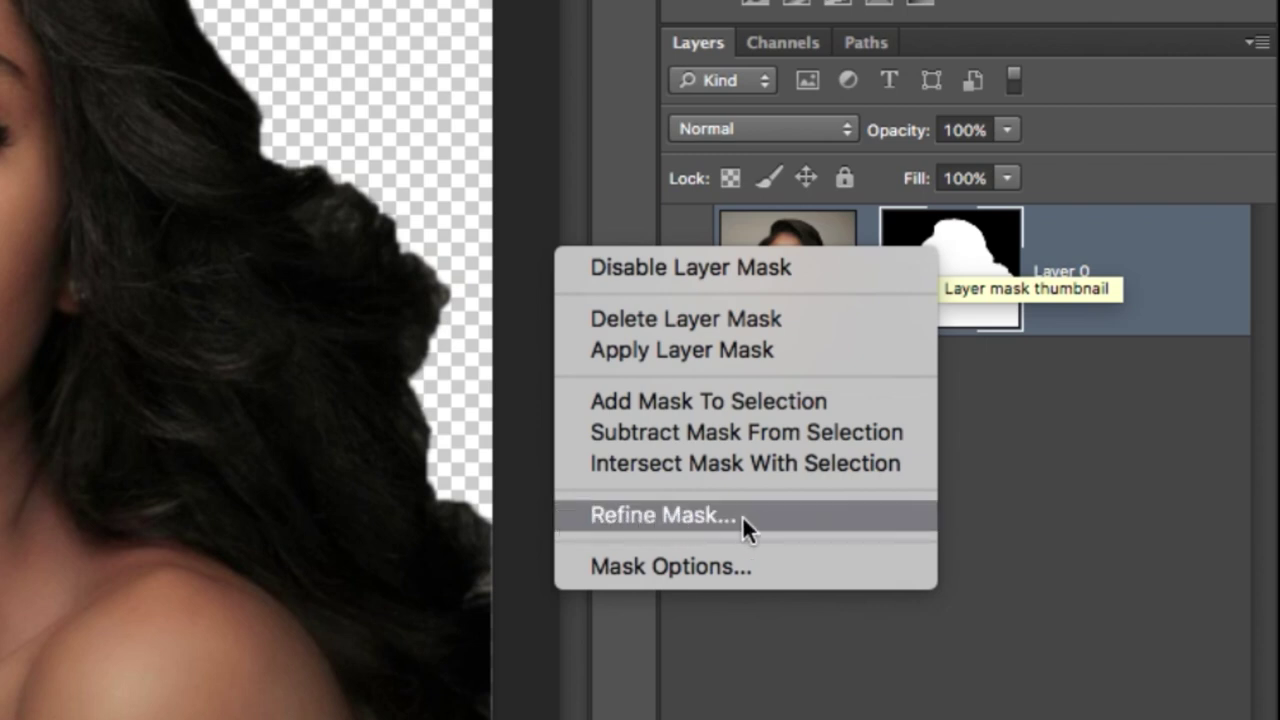
- Open Refine Mask and widen the edge-detection radius to 69.1 px
left_click(759, 515)
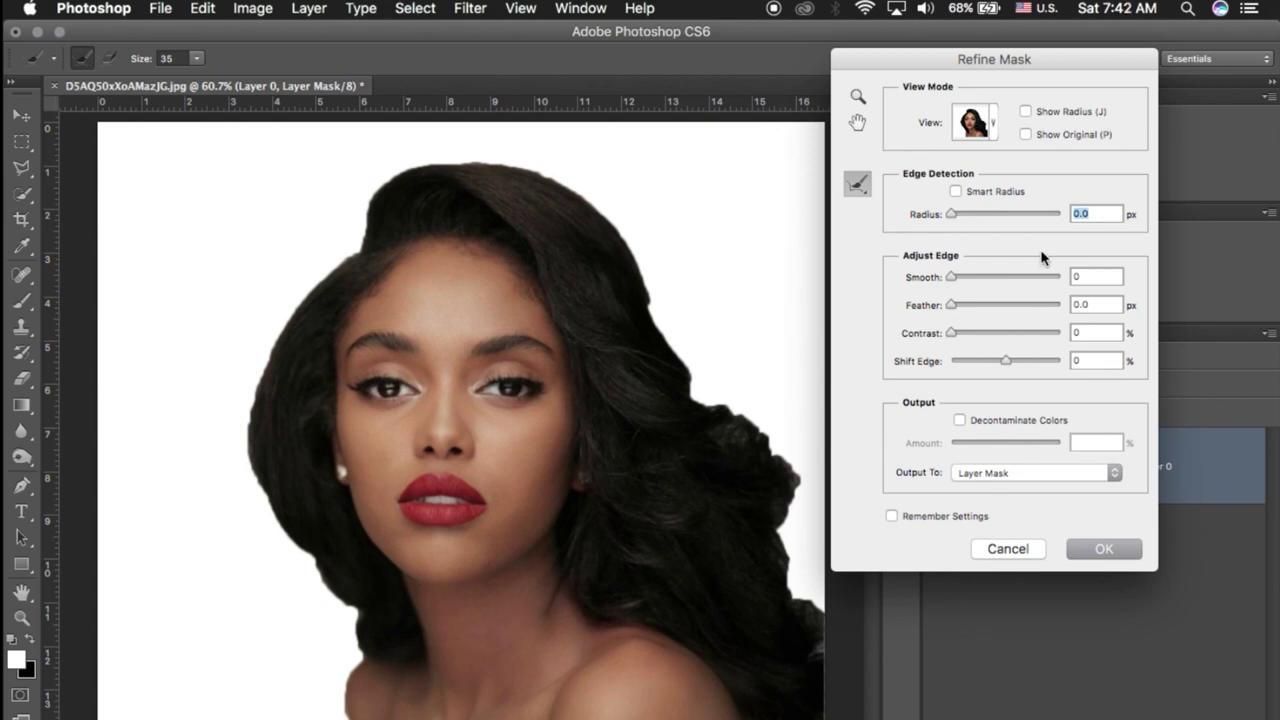
left_click_drag(985, 68, 1002, 213)
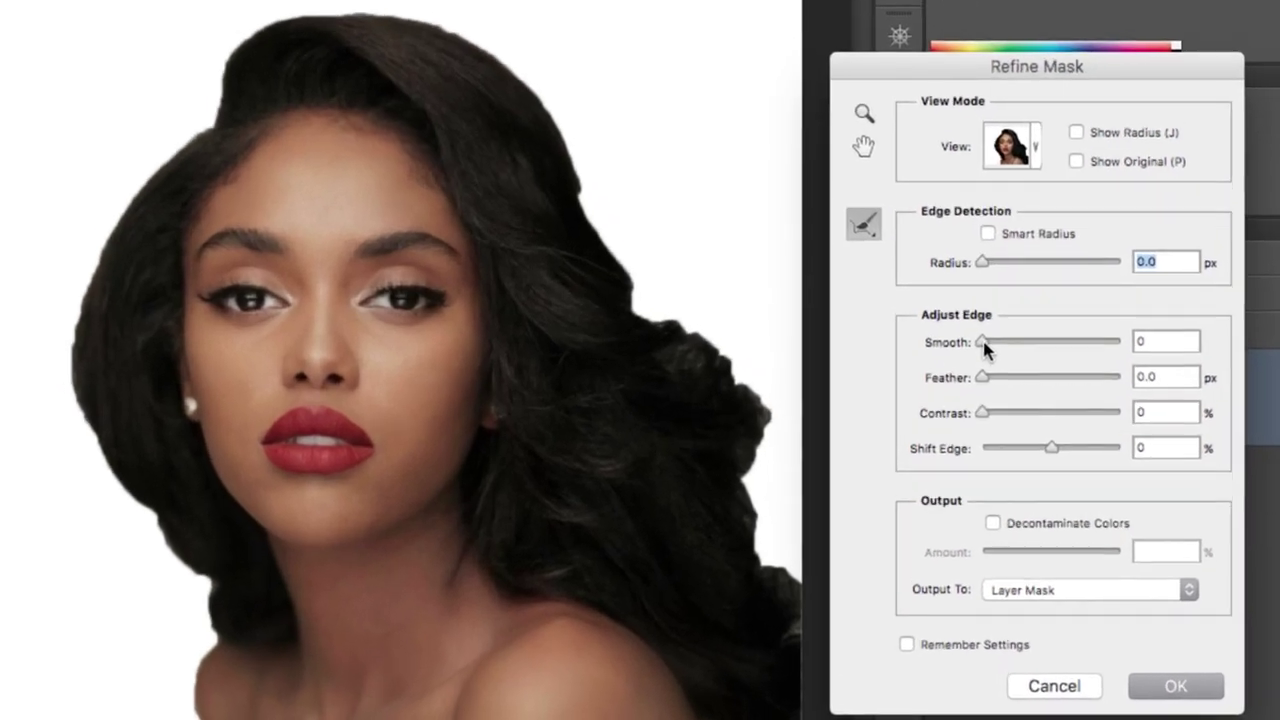
mouse_move(982, 340)
left_mouse_down()
mouse_move(1128, 334)
mouse_move(1046, 350)
mouse_move(963, 338)
left_mouse_up()
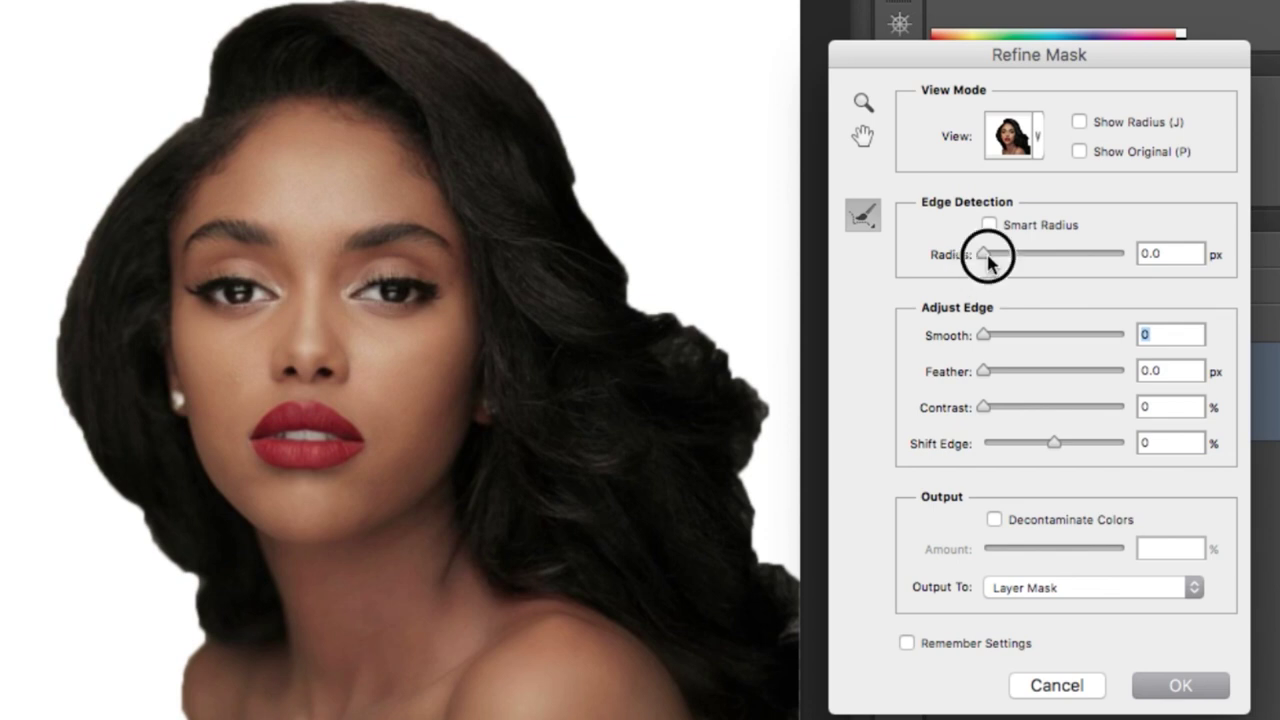
left_click_drag(987, 254, 1080, 276)
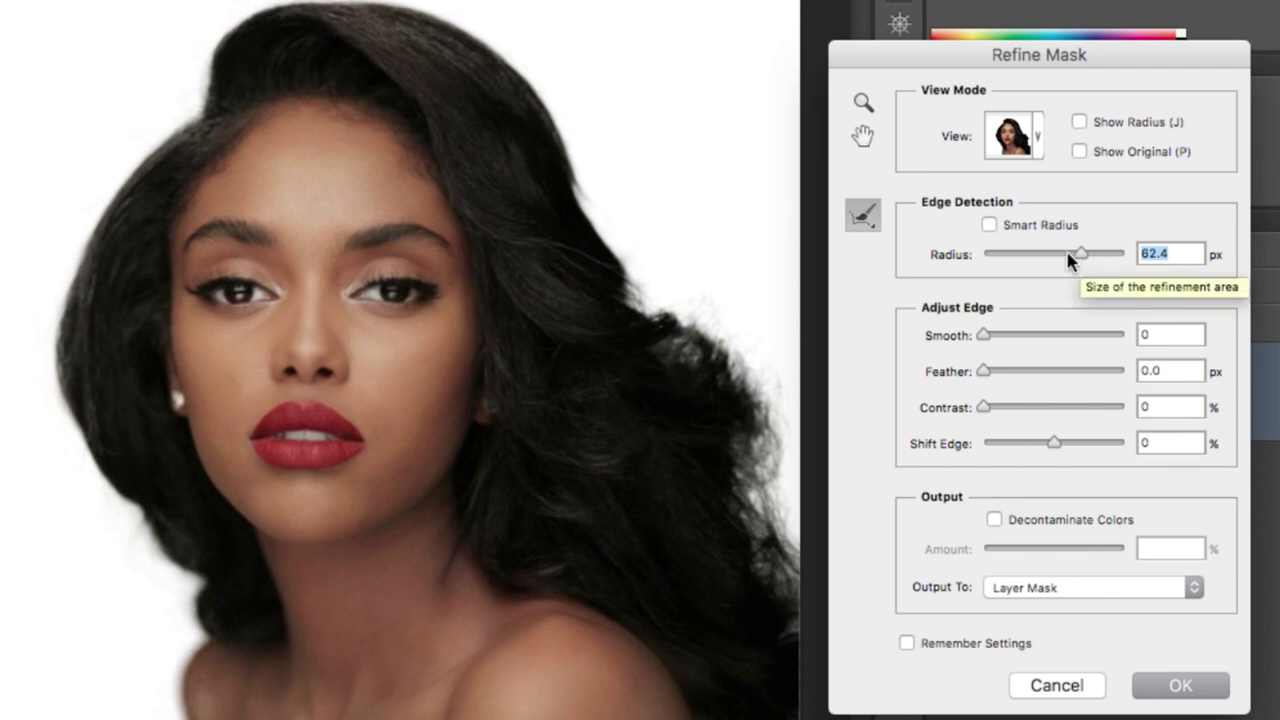
left_click_drag(1069, 257, 998, 257)
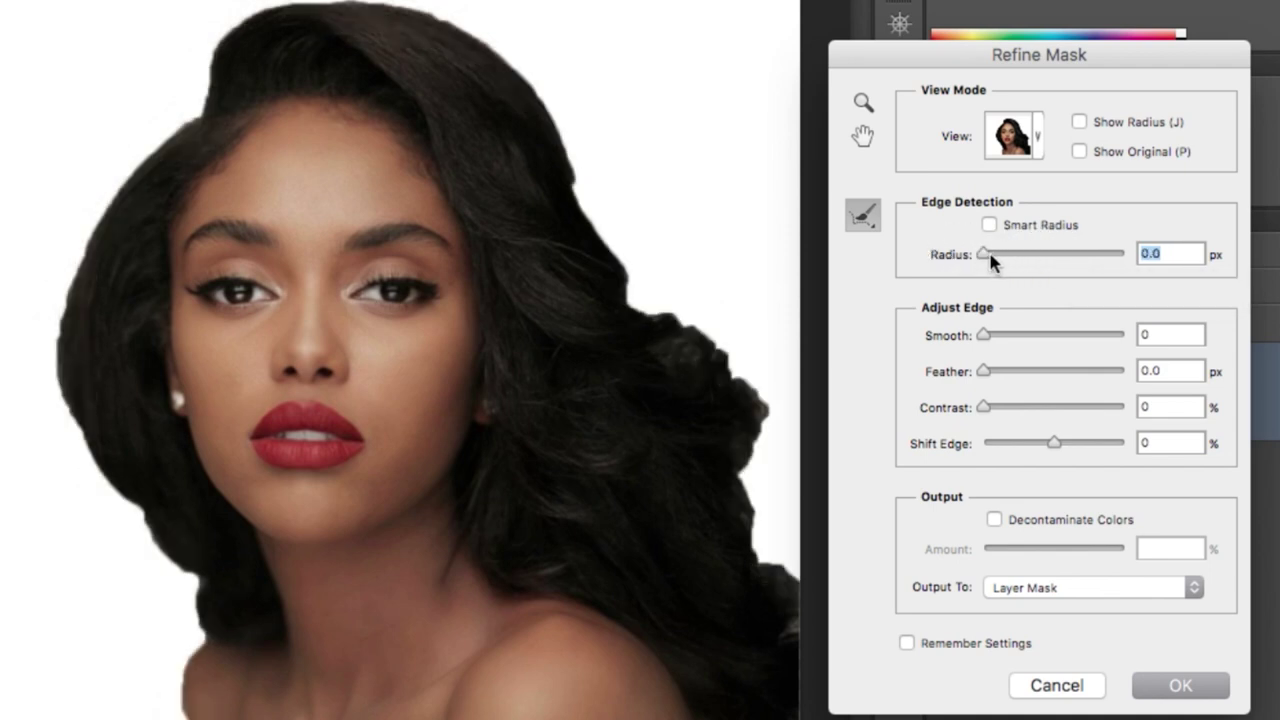
left_click_drag(985, 255, 1087, 263)
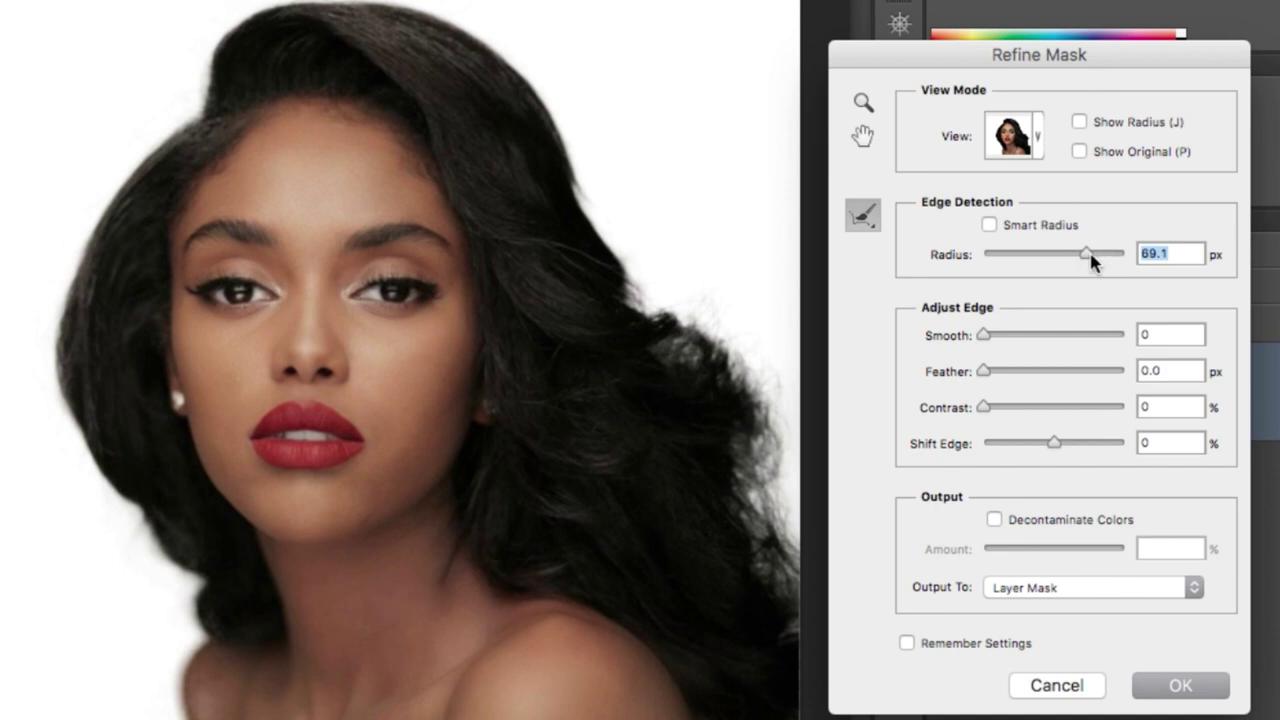
- Try several Refine Mask radius values, settling on 42.5 px
mouse_move(1089, 256)
left_mouse_down()
mouse_move(1050, 256)
mouse_move(1096, 260)
left_mouse_up()
left_click_drag(1094, 256, 1068, 226)
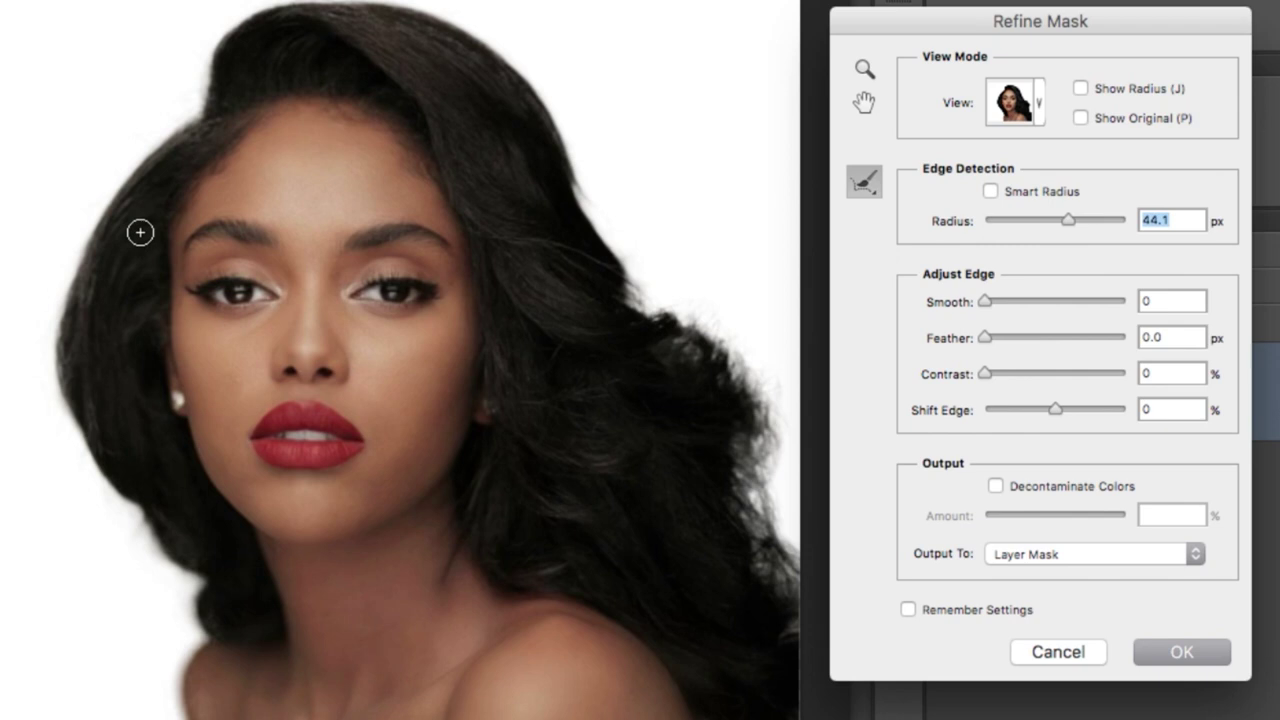
mouse_move(1067, 218)
left_mouse_down()
mouse_move(1089, 217)
mouse_move(1071, 229)
left_mouse_up()
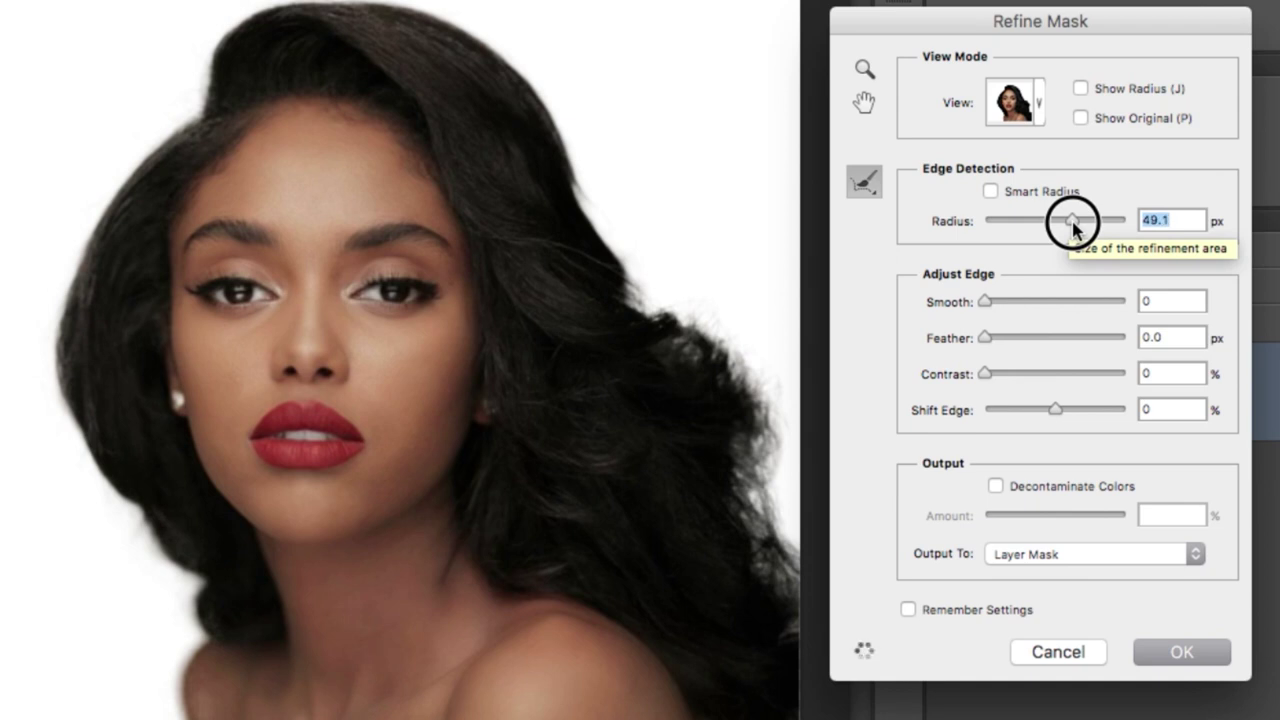
left_click_drag(1073, 222, 1064, 221)
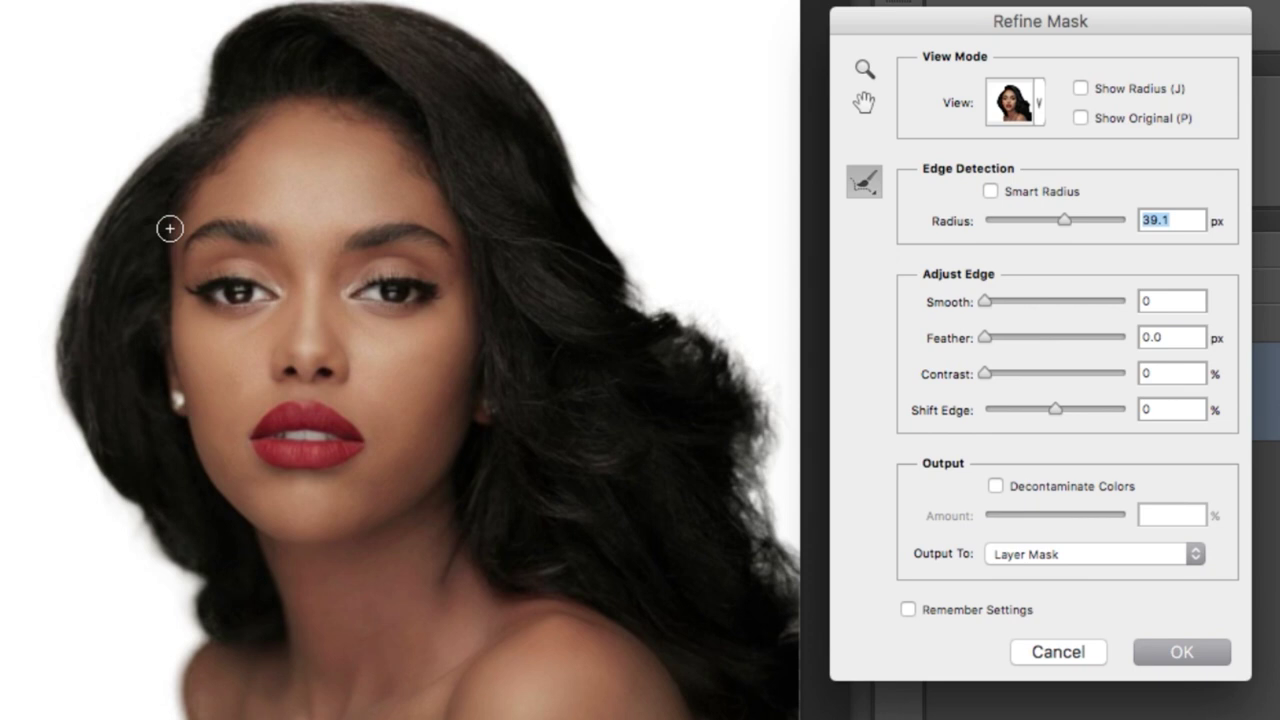
left_click_drag(1063, 218, 1200, 220)
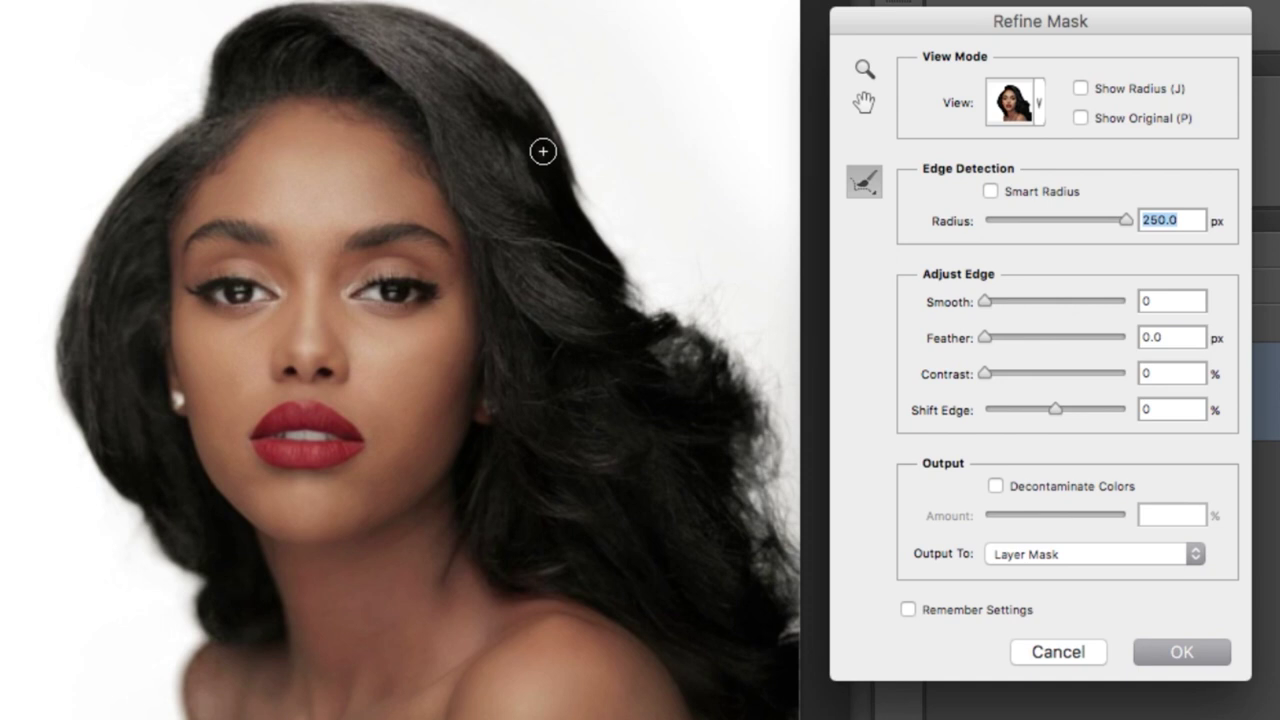
left_click(1065, 222)
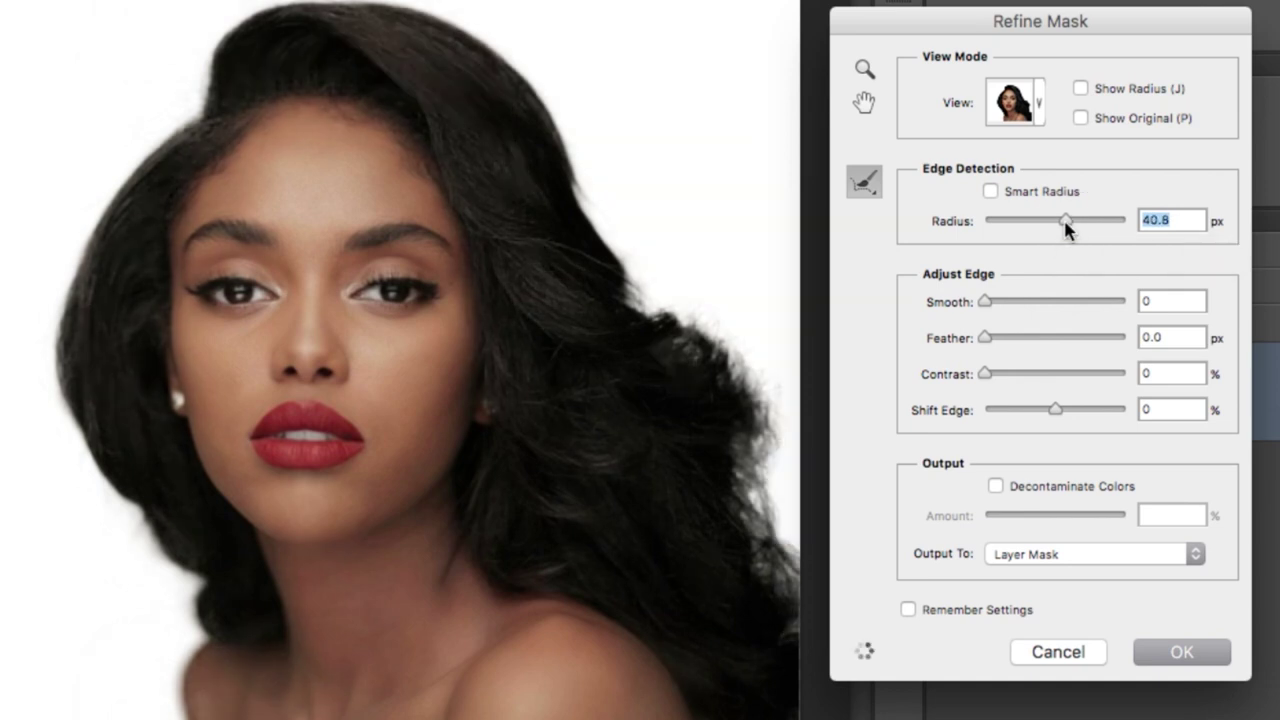
mouse_move(1052, 229)
left_mouse_down()
mouse_move(1042, 218)
mouse_move(1068, 224)
left_mouse_up()
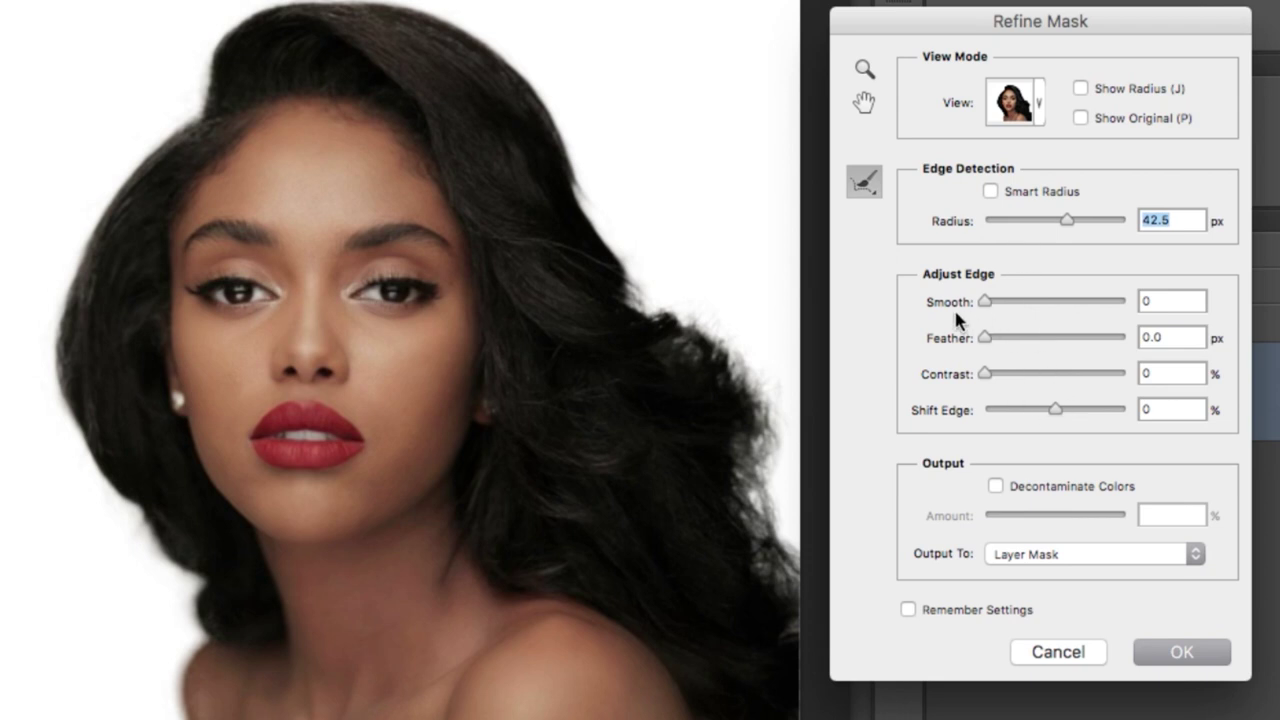
- Set the Refine Mask Smooth value to 8 and apply the mask
left_click(1172, 301)
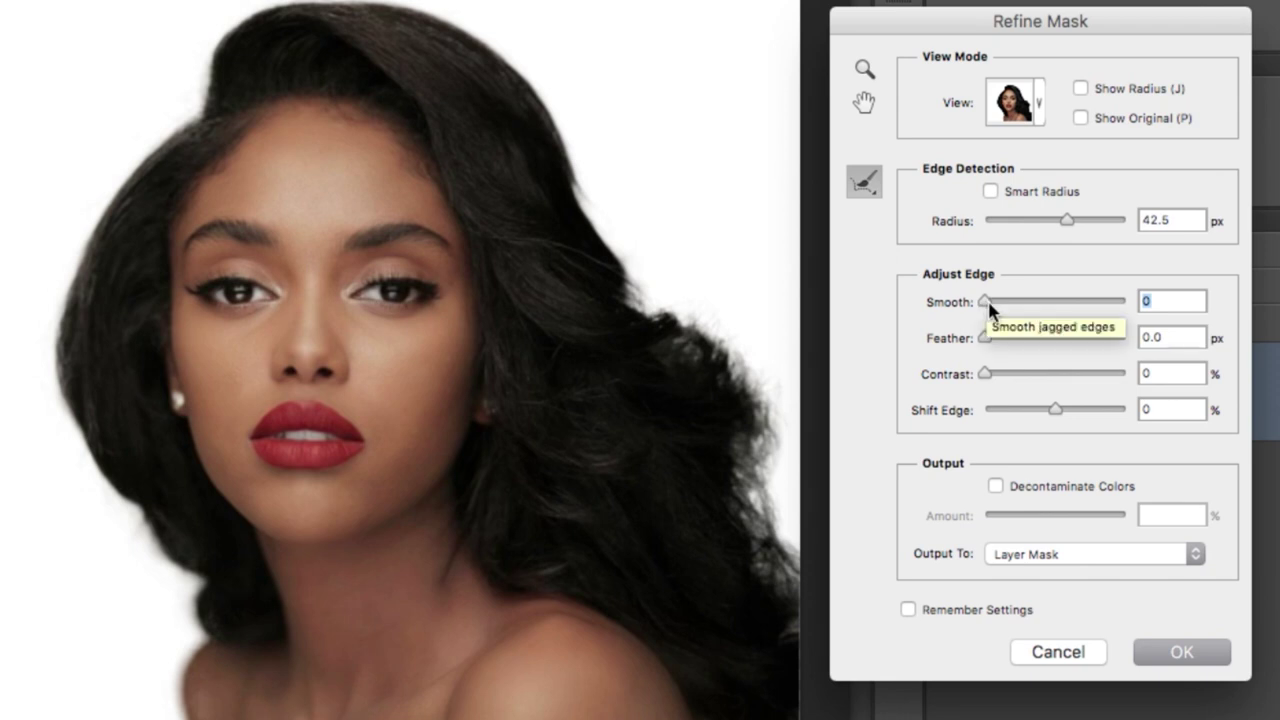
left_click_drag(989, 304, 994, 306)
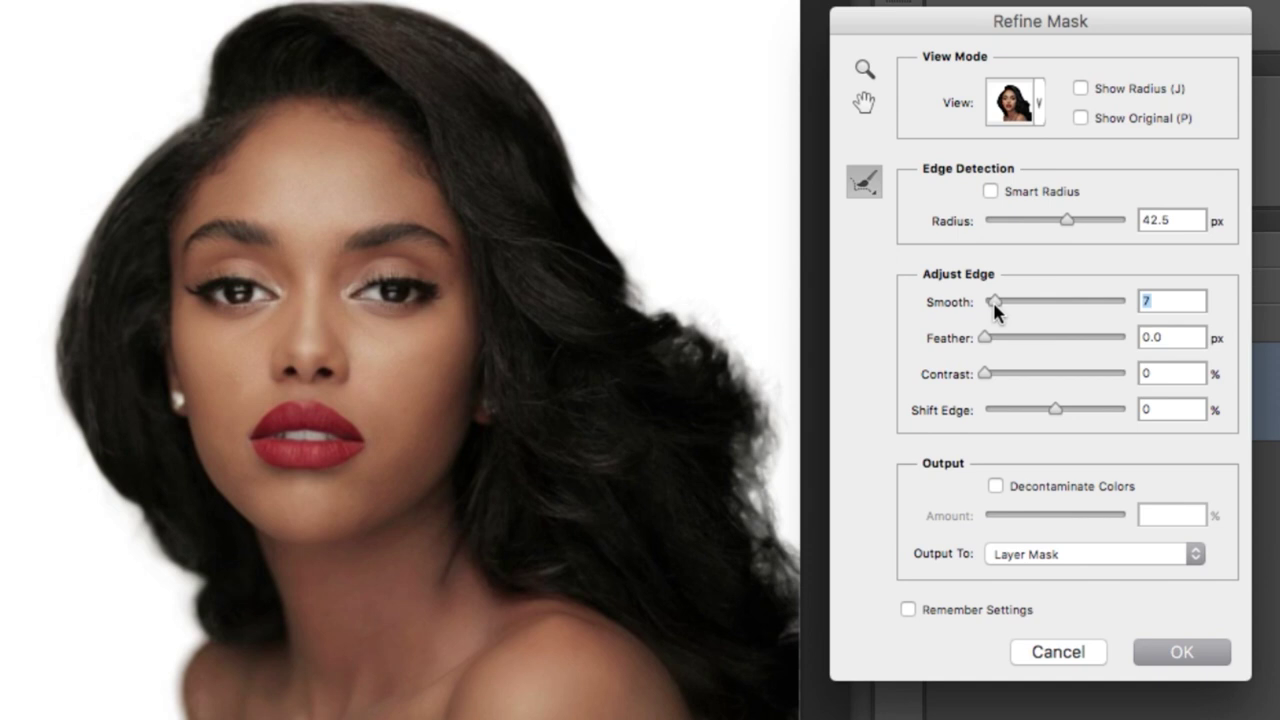
left_click_drag(993, 303, 995, 305)
left_click(1170, 655)
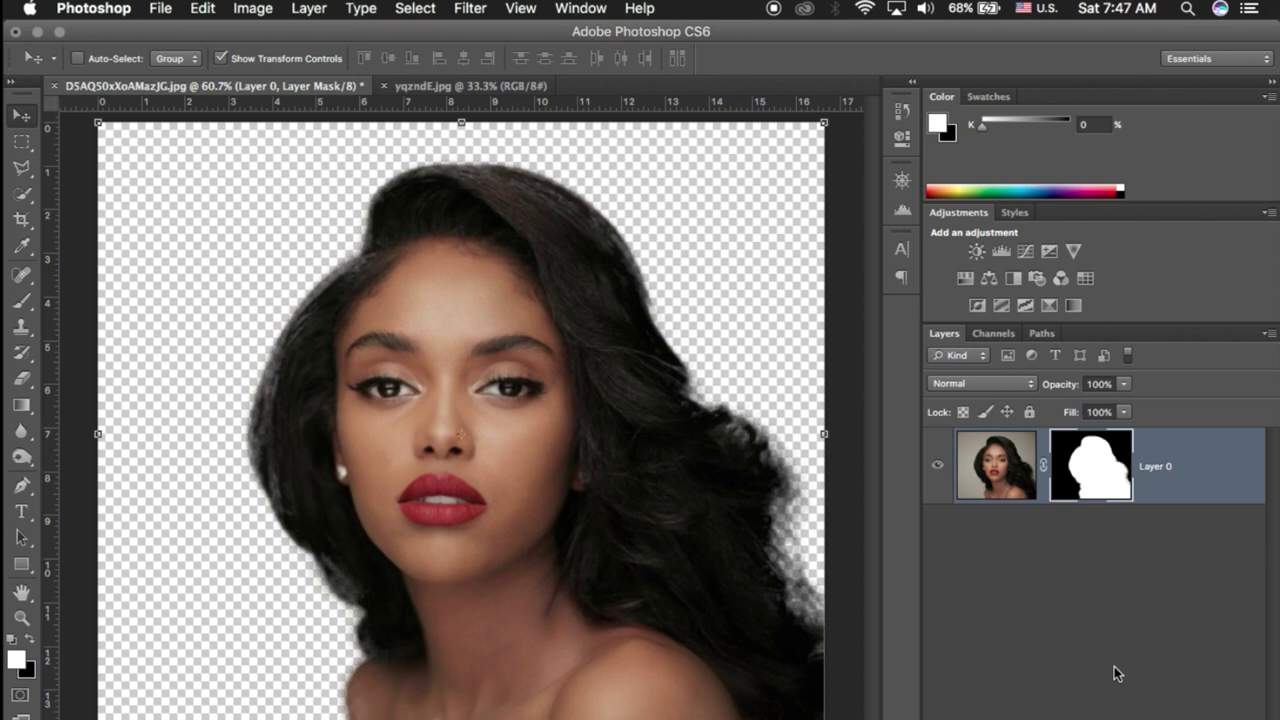
- Save the teal studio background with red flowers from Google Images as yqzndE.jpg
left_click(955, 719)
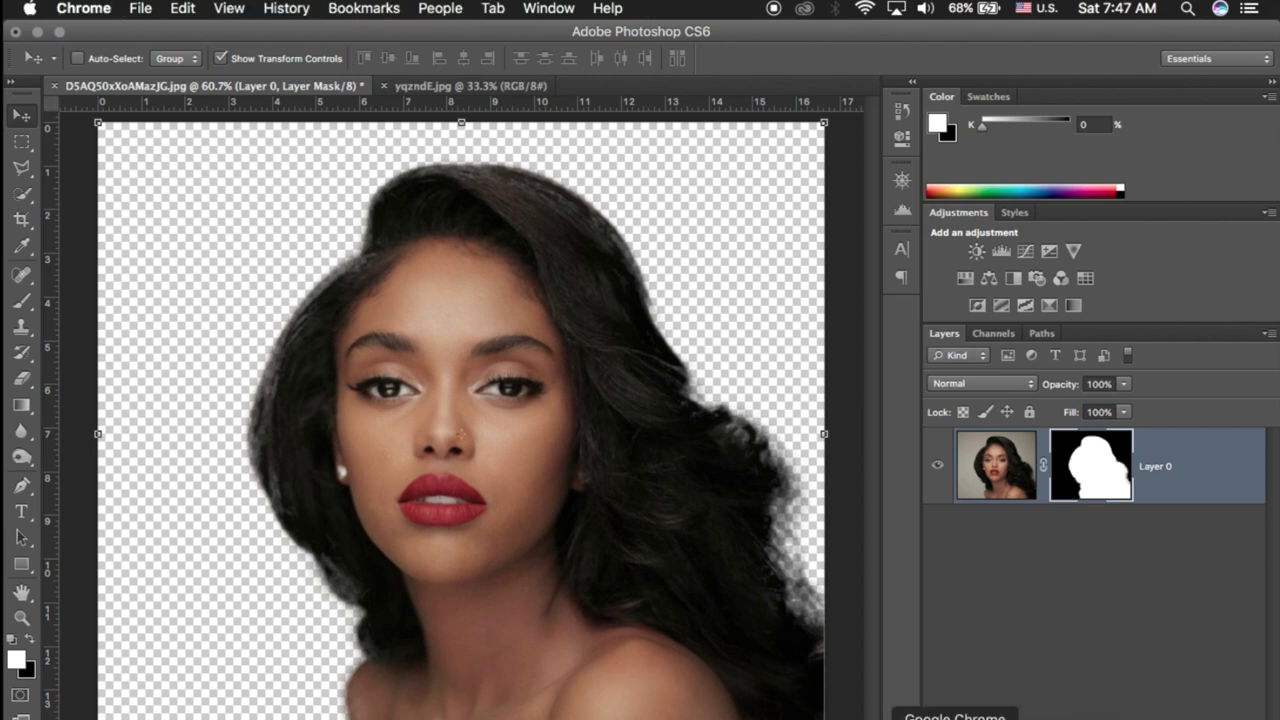
scroll(687, 467, "down", 3)
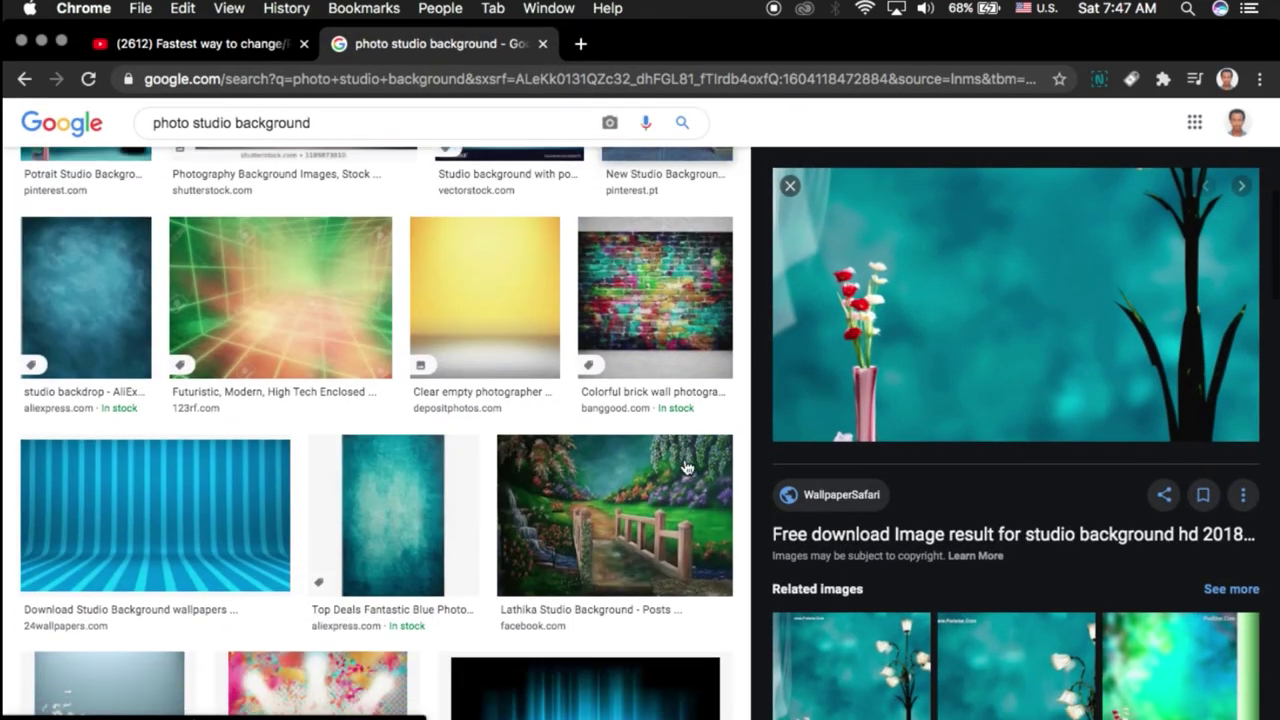
scroll(687, 467, "down", 5)
scroll(686, 466, "down", 5)
scroll(686, 466, "down", 5)
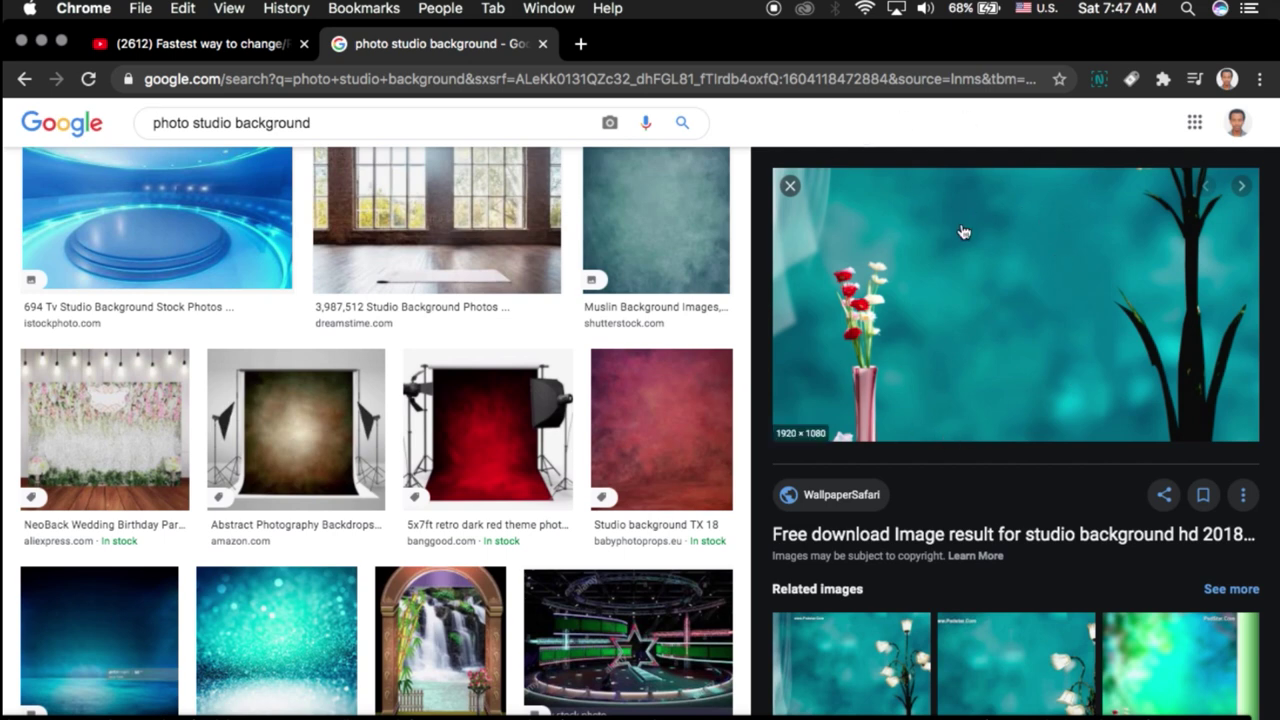
right_click(926, 285)
left_click(984, 425)
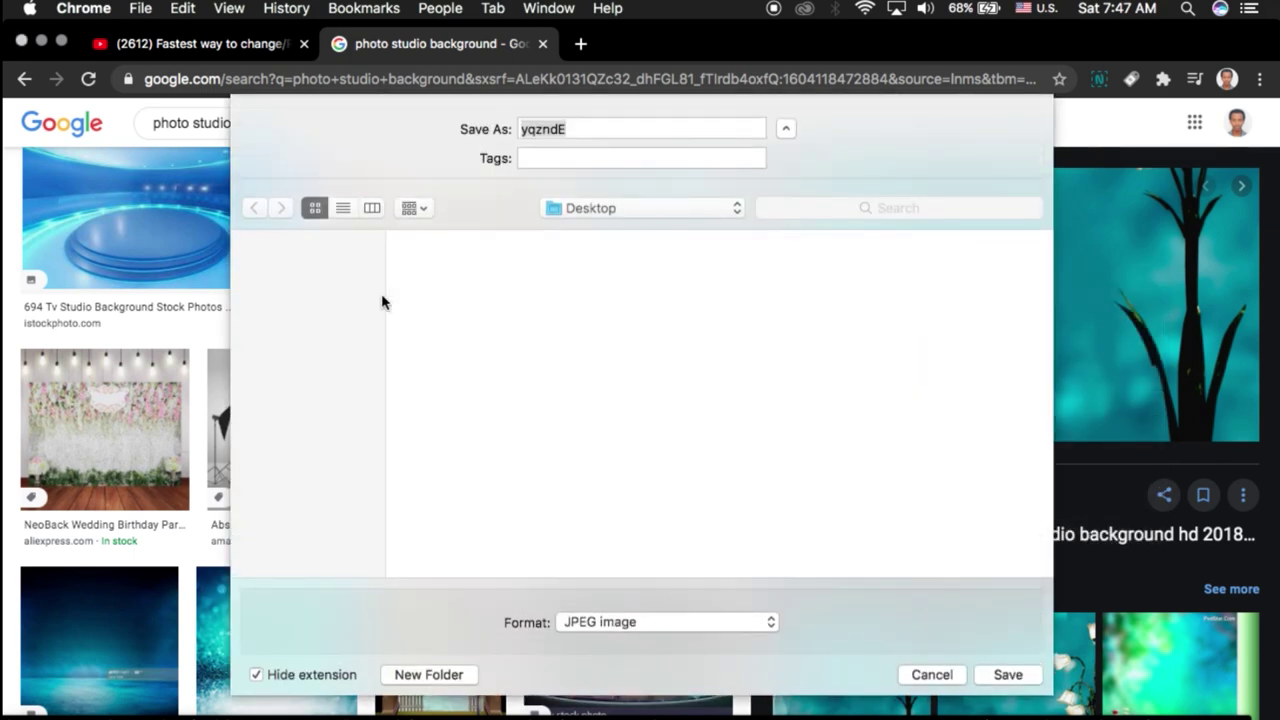
left_click(1008, 676)
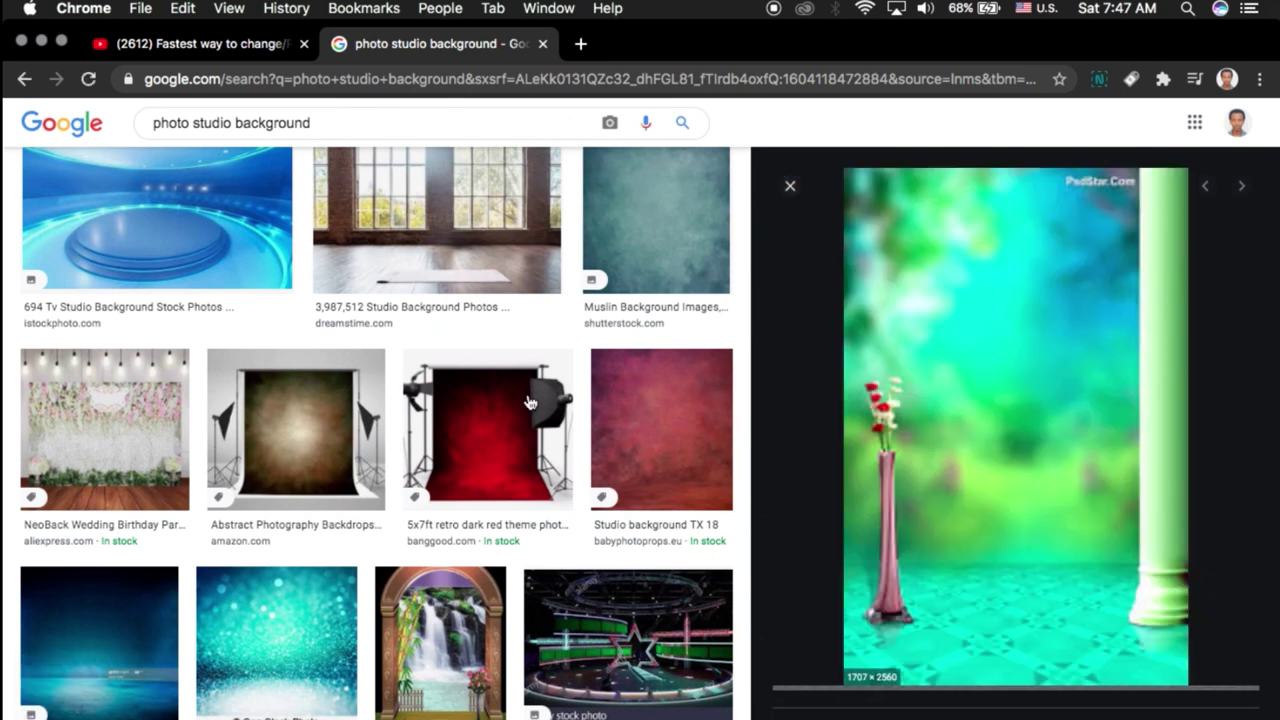
left_click(42, 42)
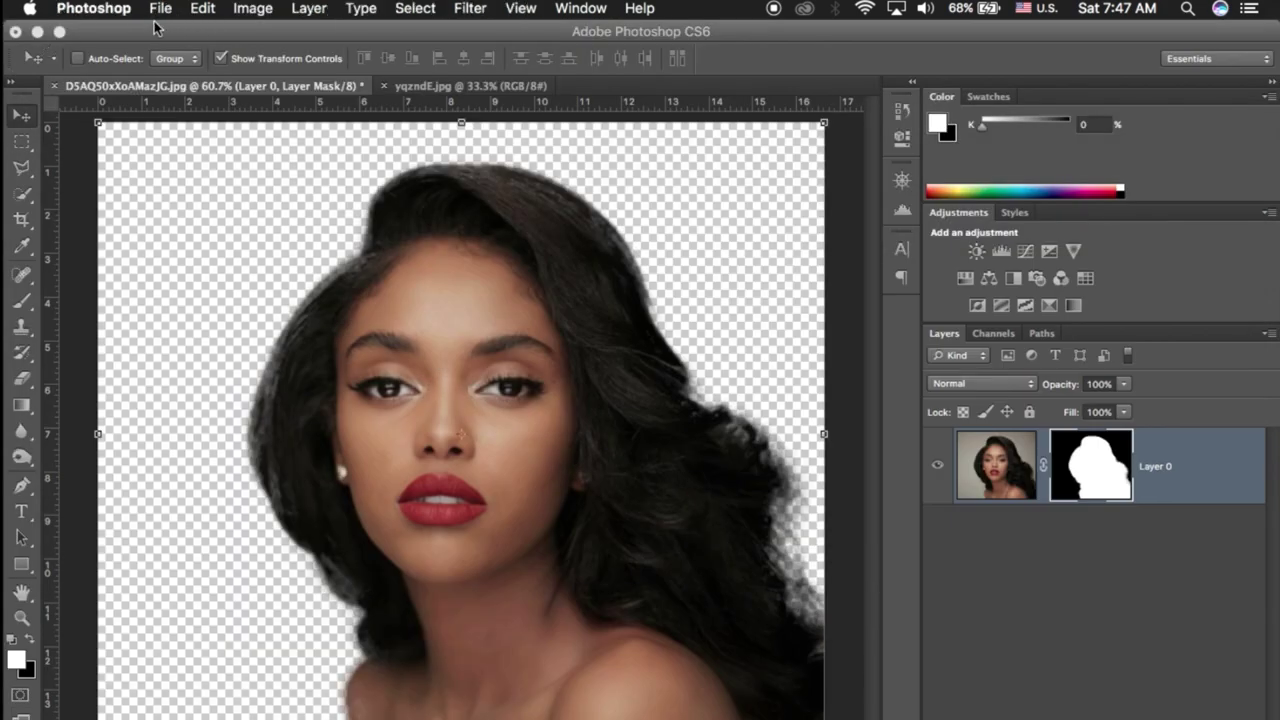
- Open the teal flower background yqzndE.jpg in Photoshop
left_click(160, 8)
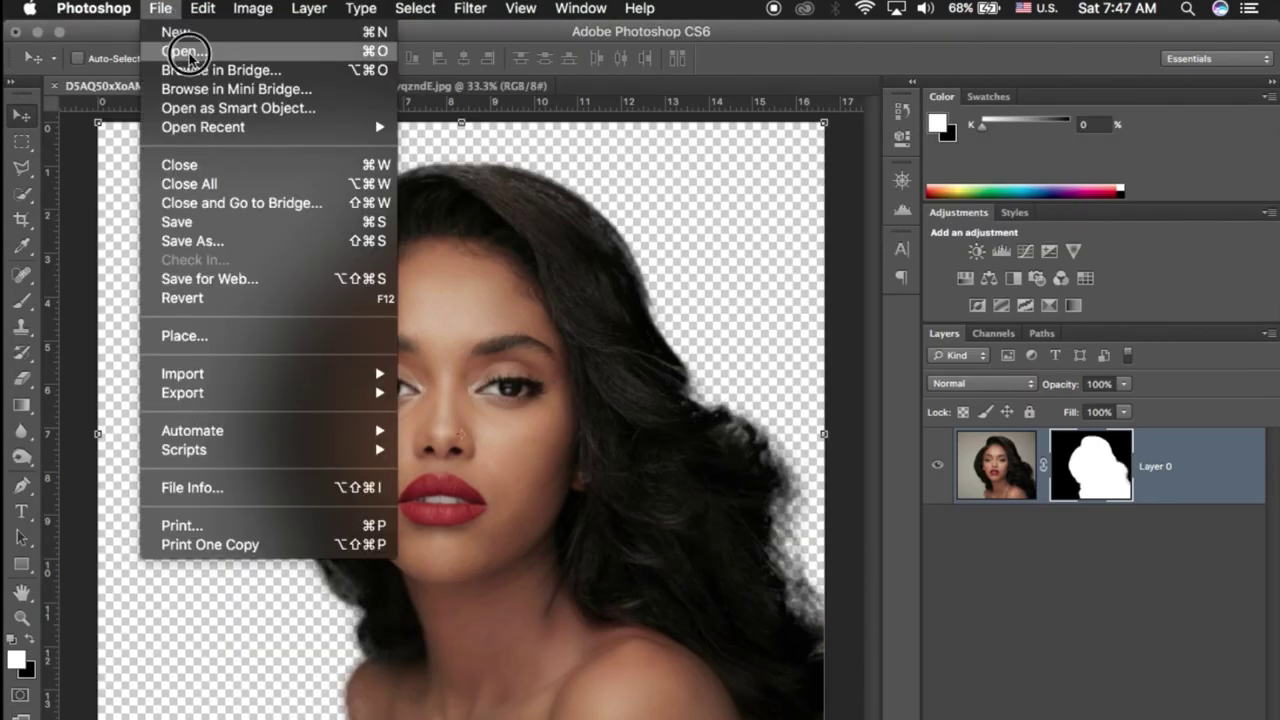
left_click(190, 52)
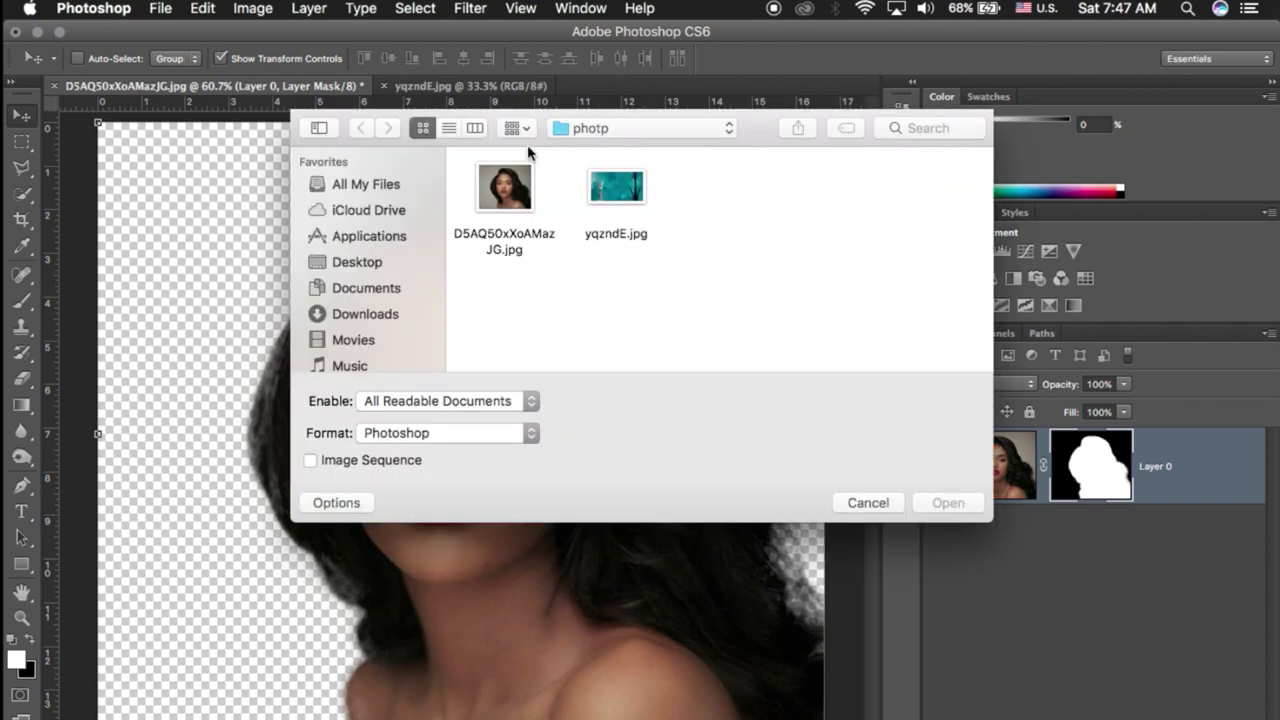
left_click(625, 183)
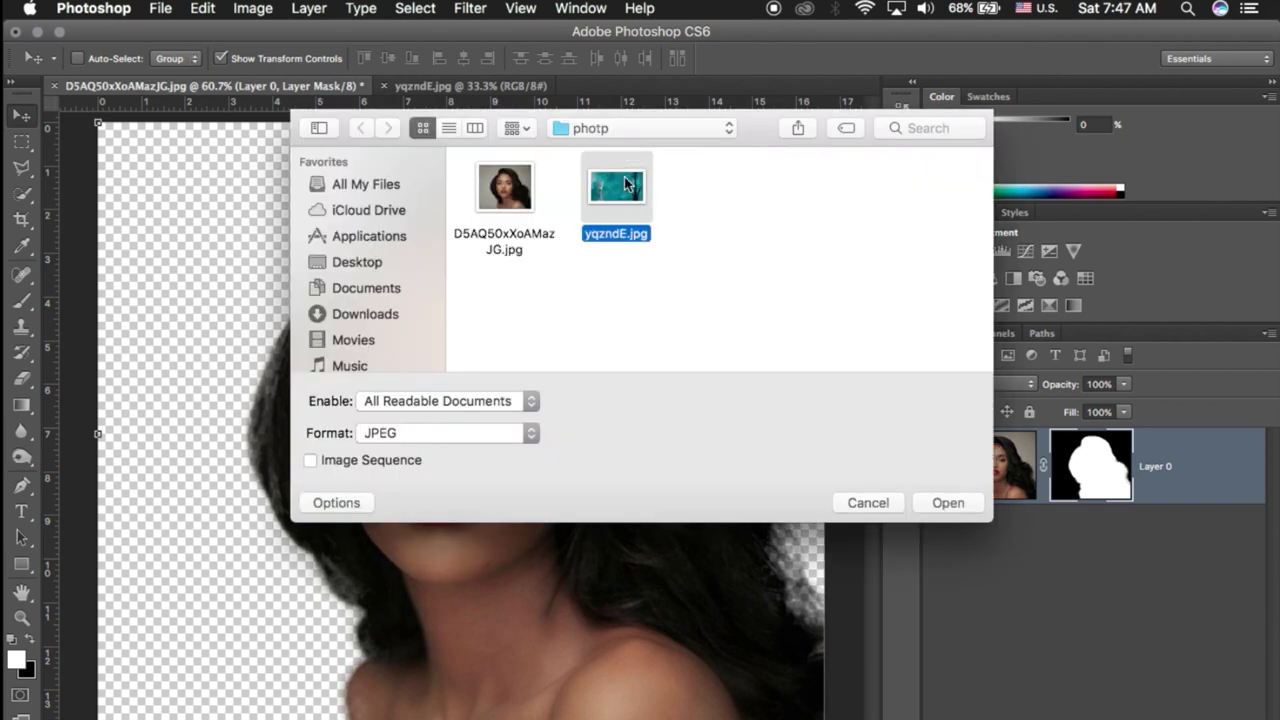
left_click(962, 504)
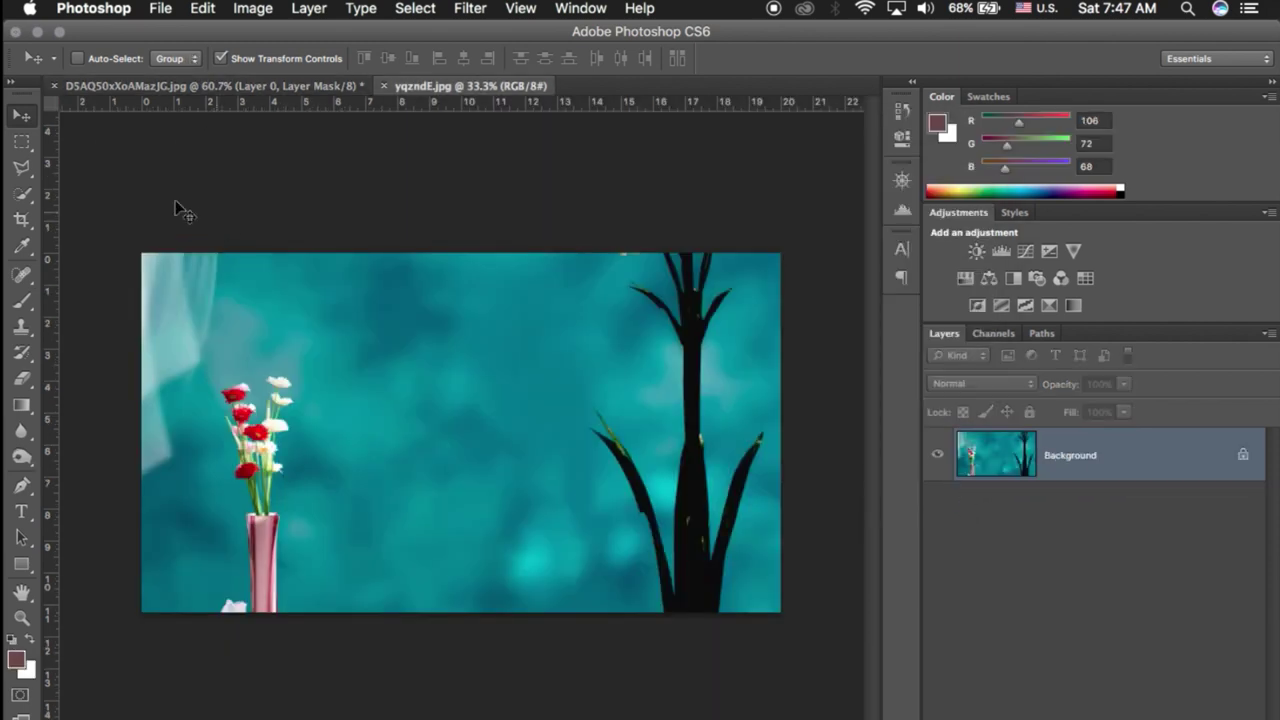
- Drag the background into the portrait as Layer 1 below Layer 0, shifted to show flowers
left_click_drag(463, 394, 247, 93)
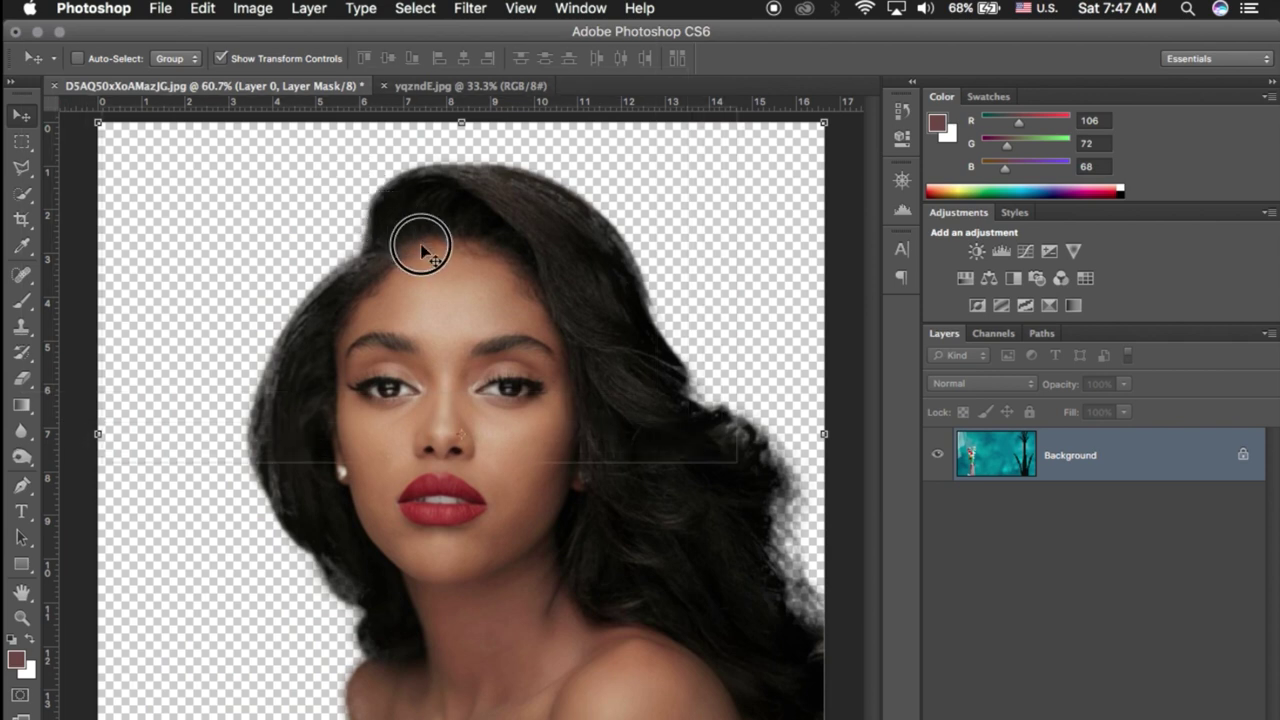
left_click_drag(247, 93, 421, 247)
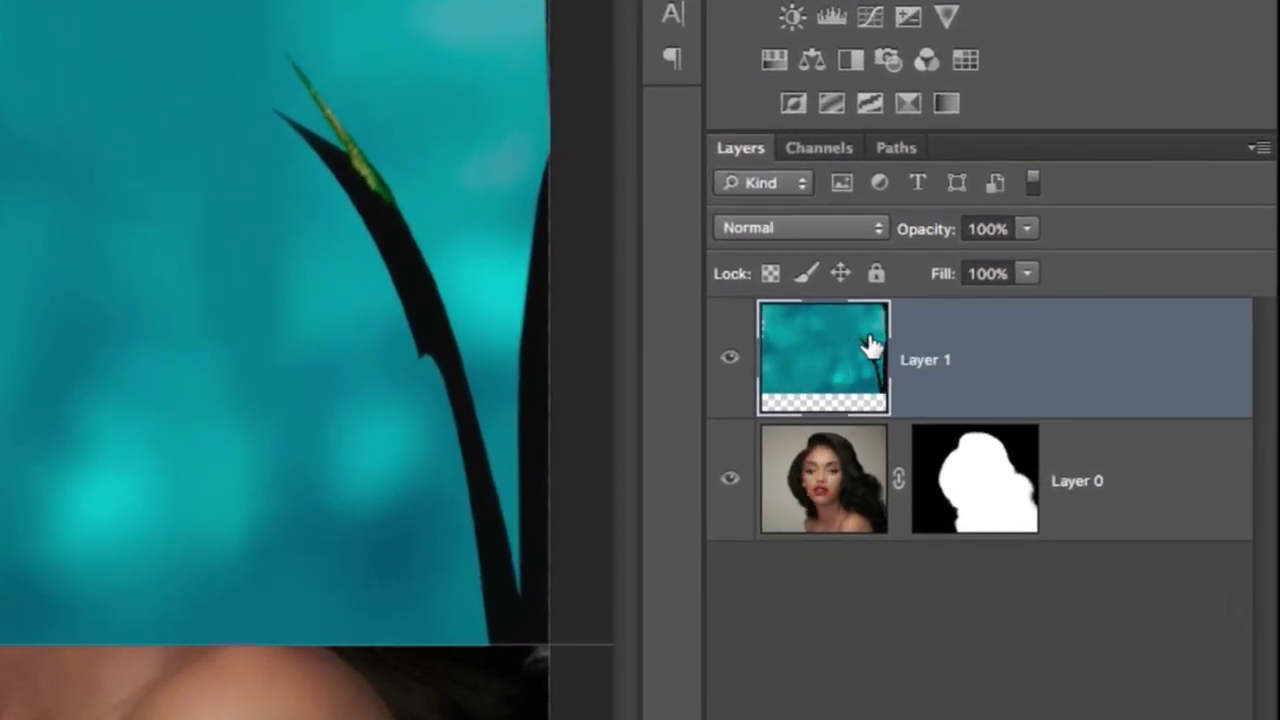
left_click_drag(848, 340, 857, 552)
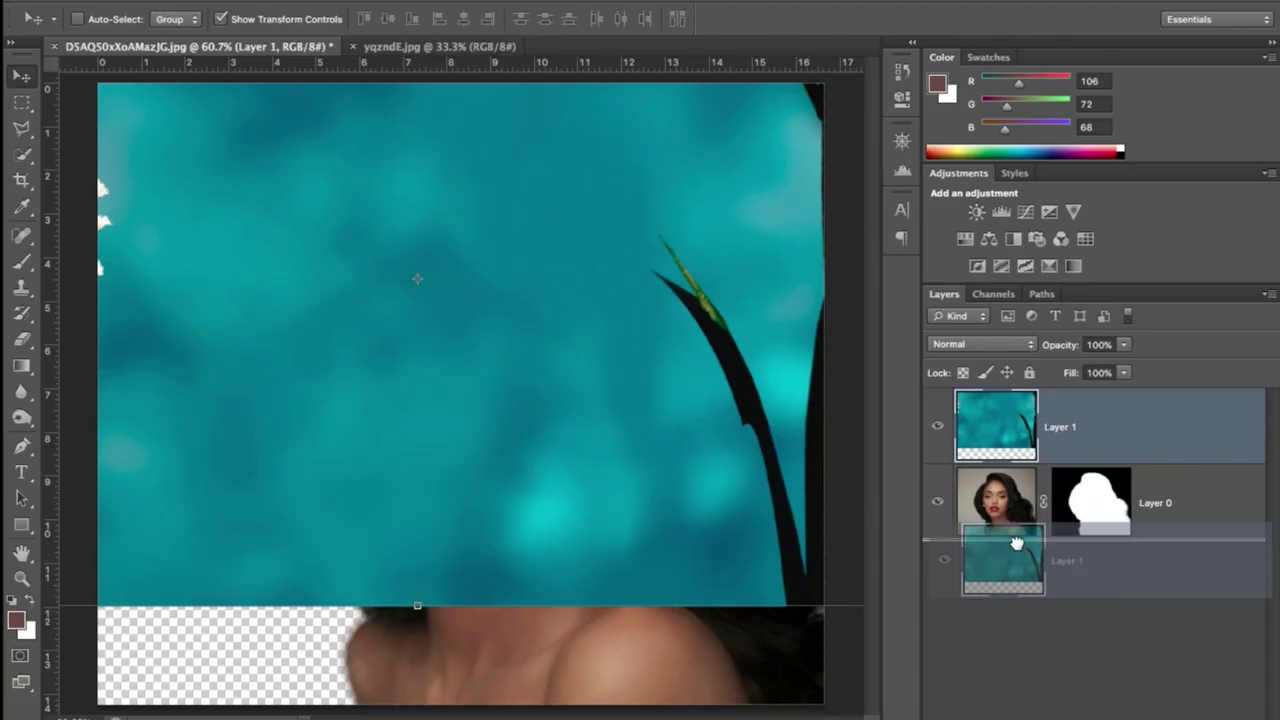
left_click_drag(1017, 550, 1019, 548)
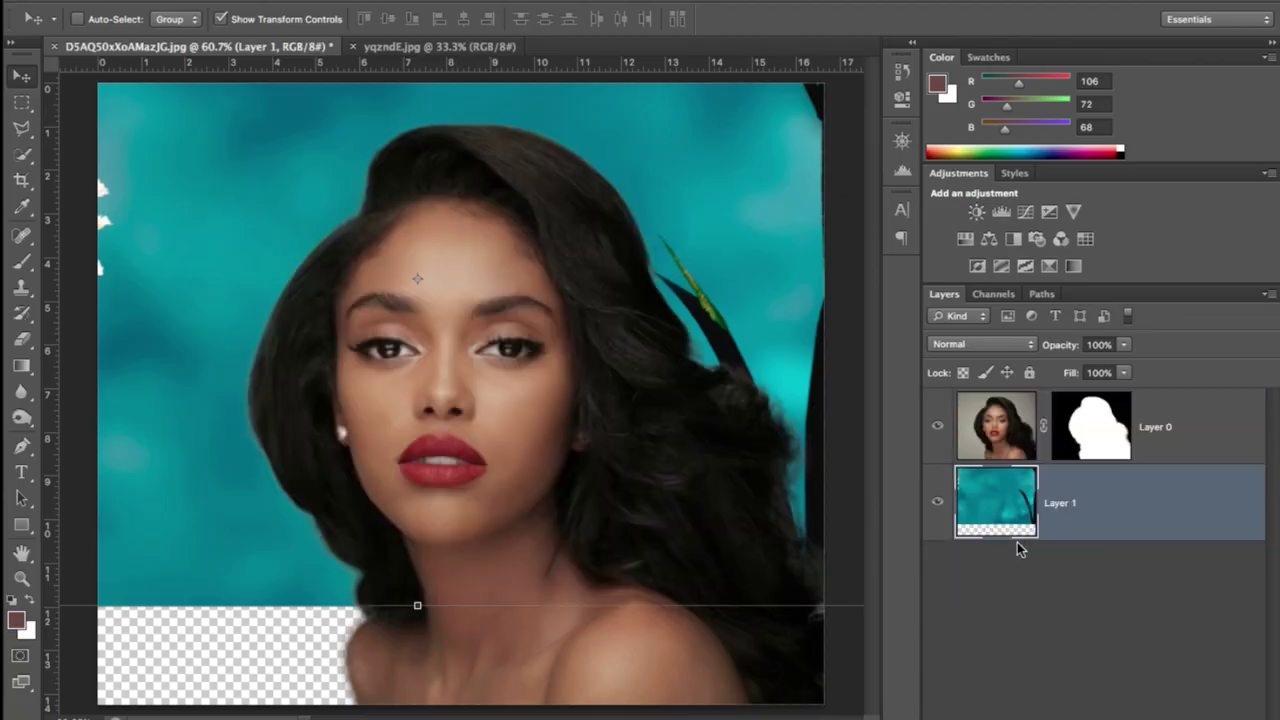
mouse_move(240, 200)
left_mouse_down()
mouse_move(383, 300)
mouse_move(182, 250)
mouse_move(129, 343)
mouse_move(229, 366)
mouse_move(352, 325)
mouse_move(373, 276)
mouse_move(373, 304)
left_mouse_up()
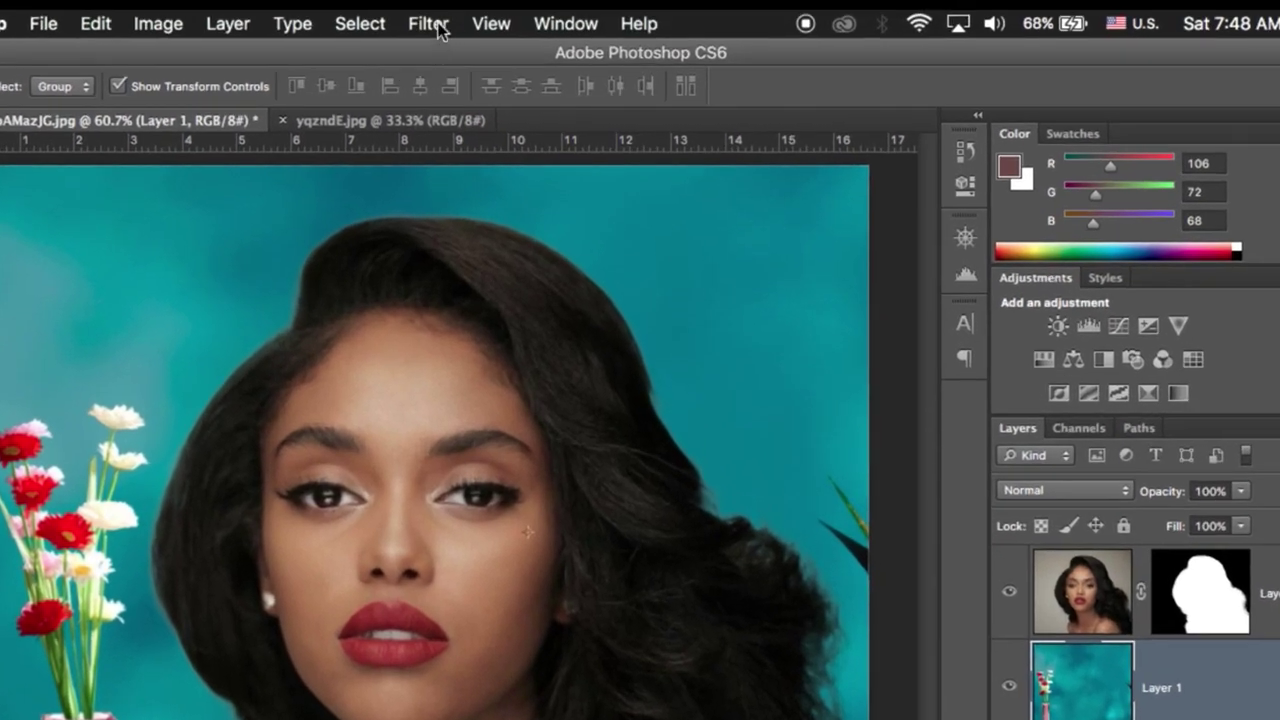
- Apply a 4.9-pixel Gaussian Blur to Layer 1's teal flower background, comparing with Preview first
left_click(438, 26)
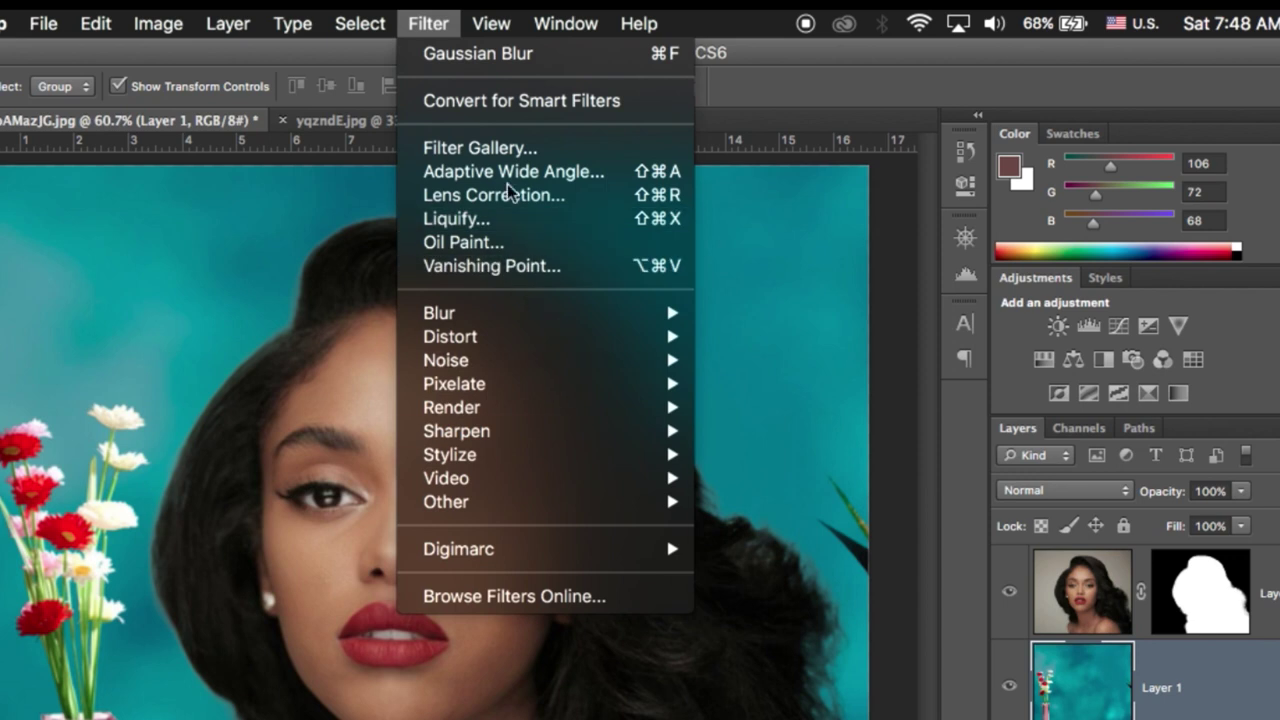
mouse_move(480, 313)
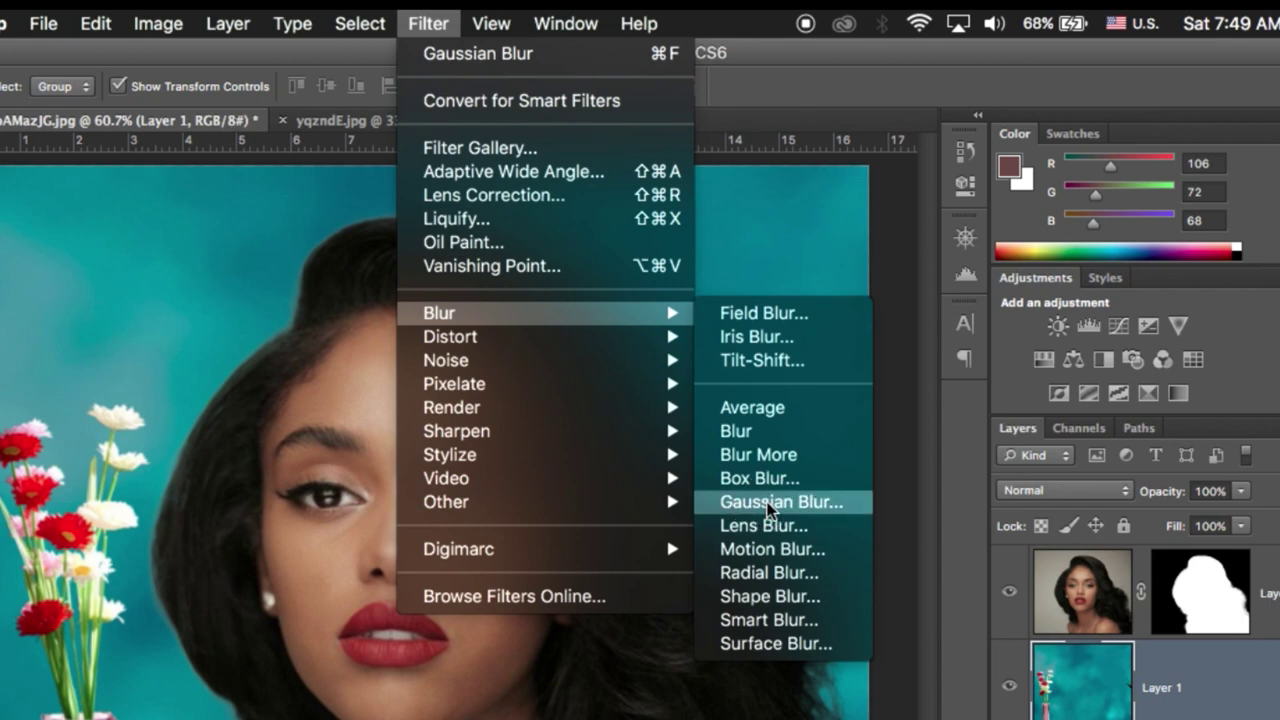
left_click(768, 505)
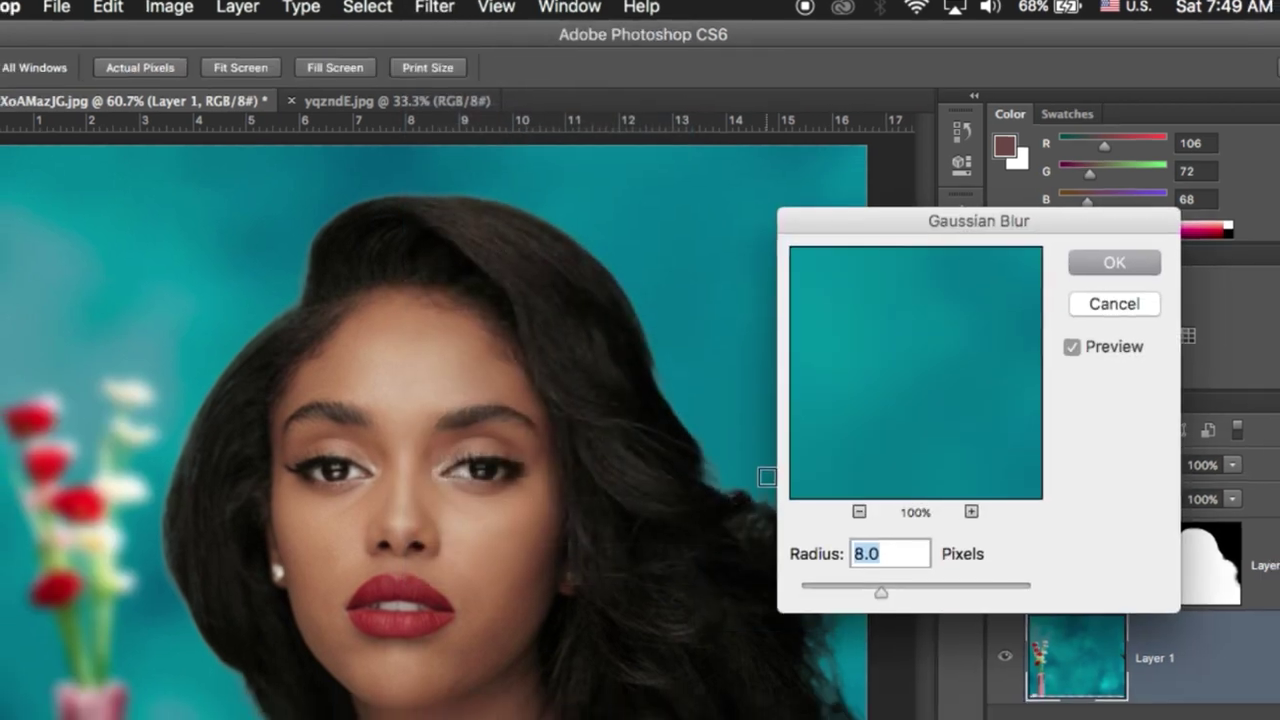
mouse_move(904, 434)
left_mouse_down()
mouse_move(953, 435)
mouse_move(843, 435)
left_mouse_up()
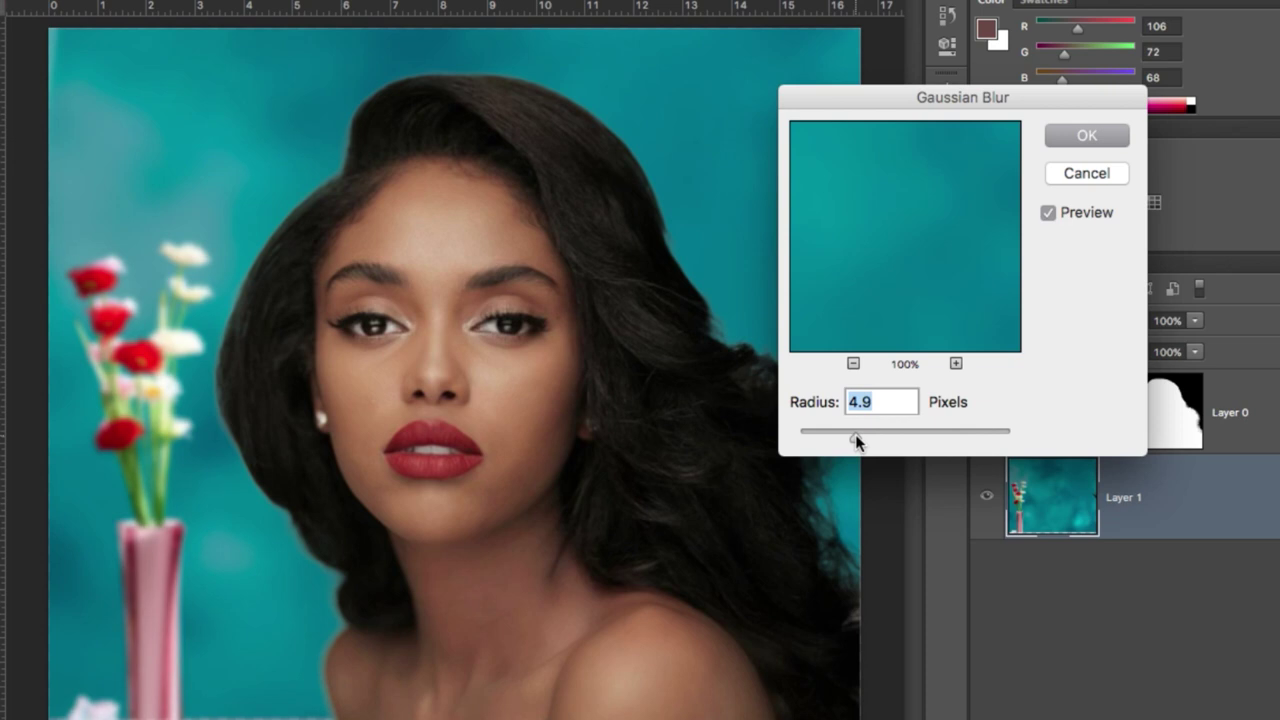
left_click(1048, 212)
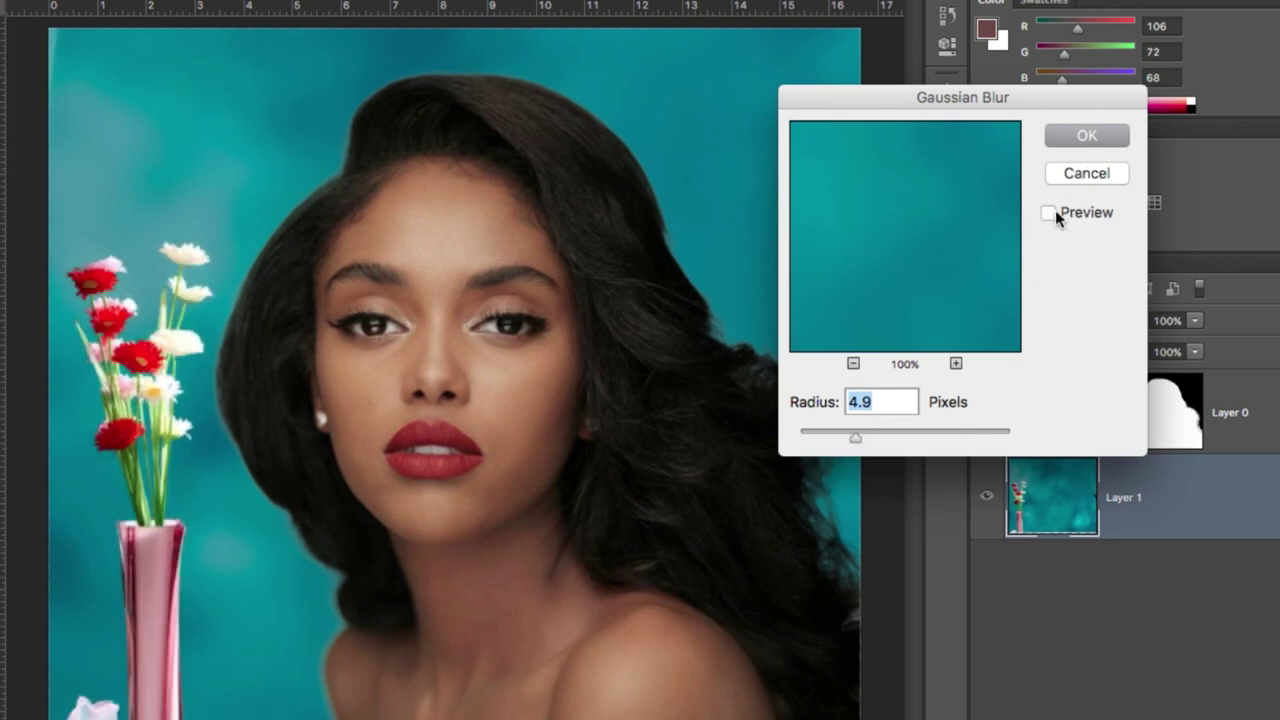
left_click(1050, 212)
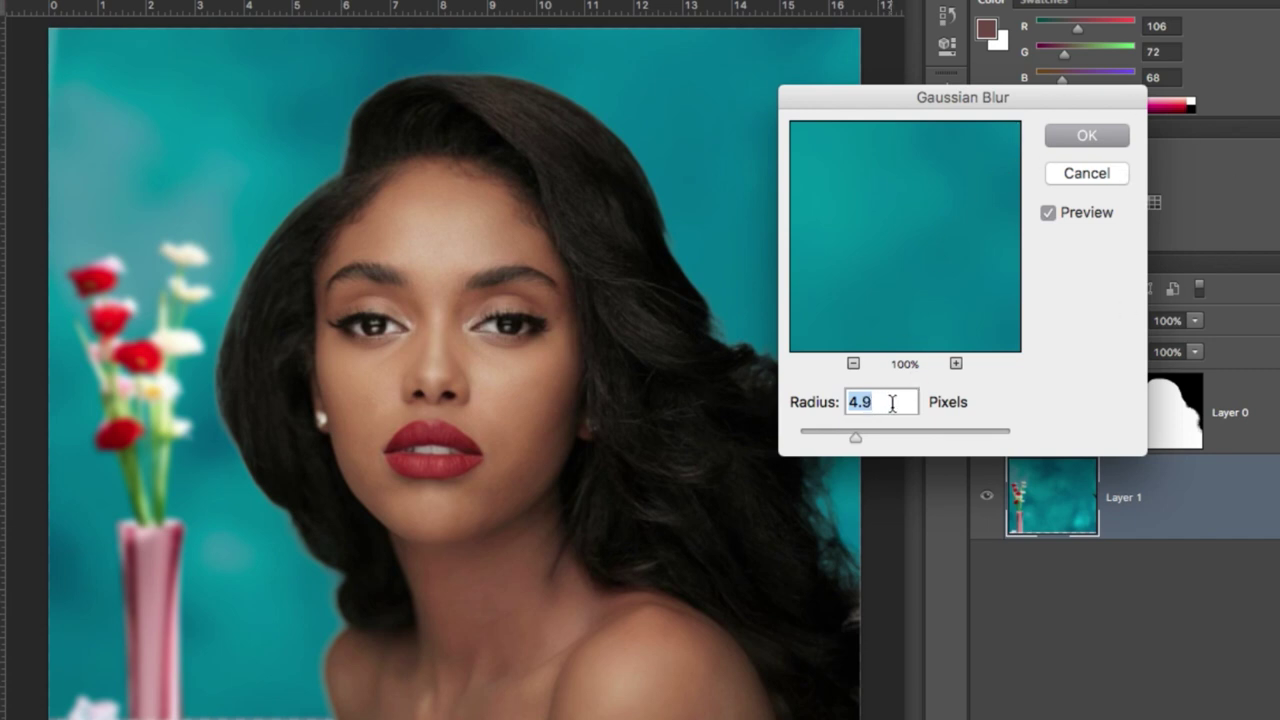
left_click(1082, 138)
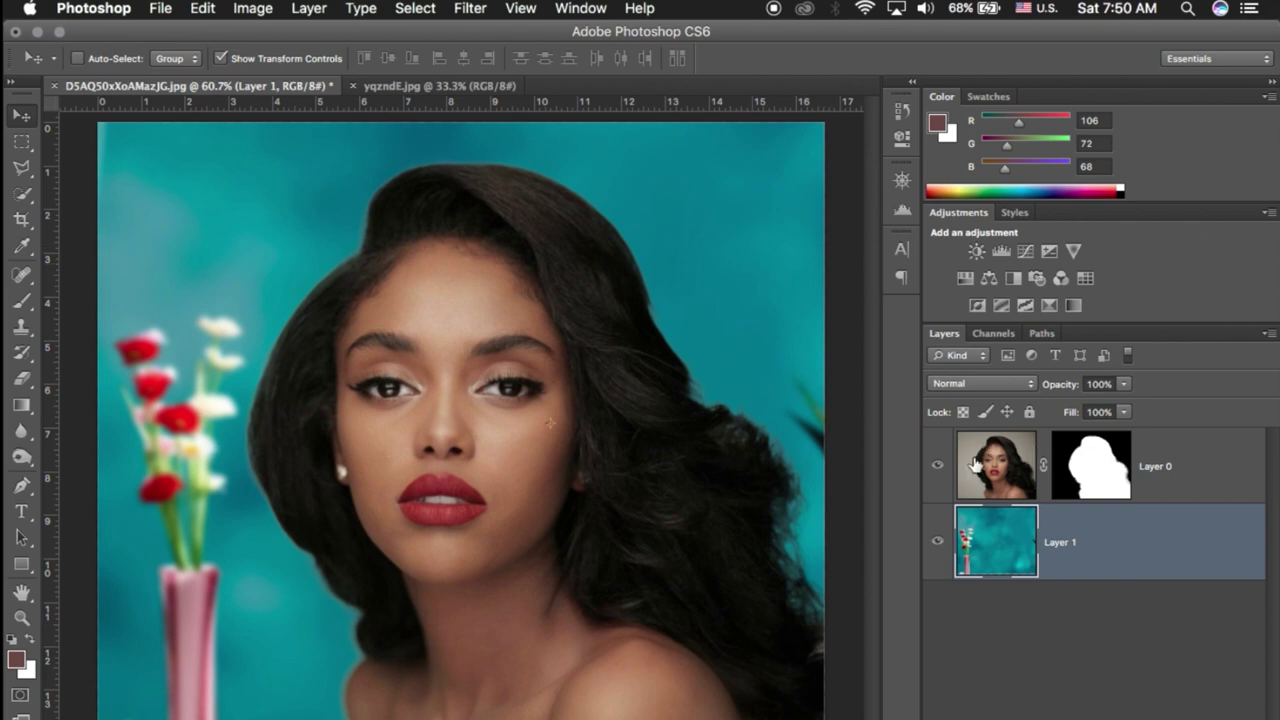
- Brighten the portrait on Layer 0 with Levels, moving the white input and midtone sliders left
left_click(1000, 484)
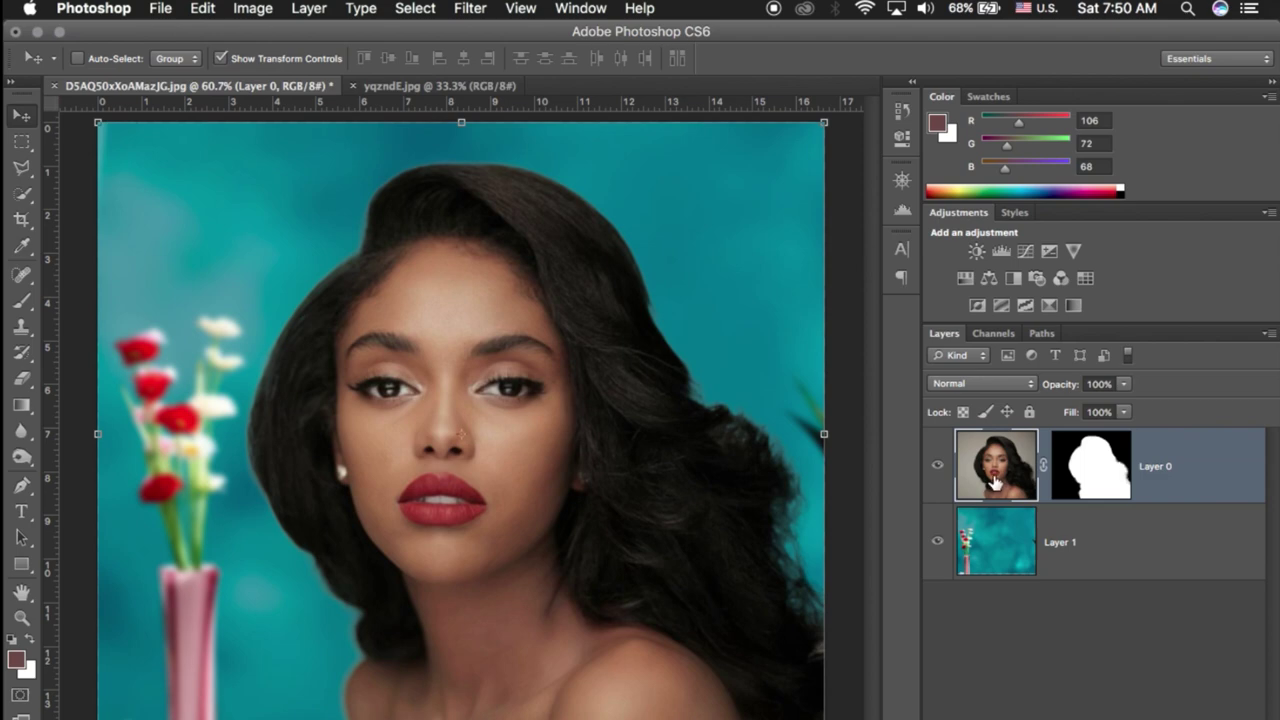
left_click(251, 8)
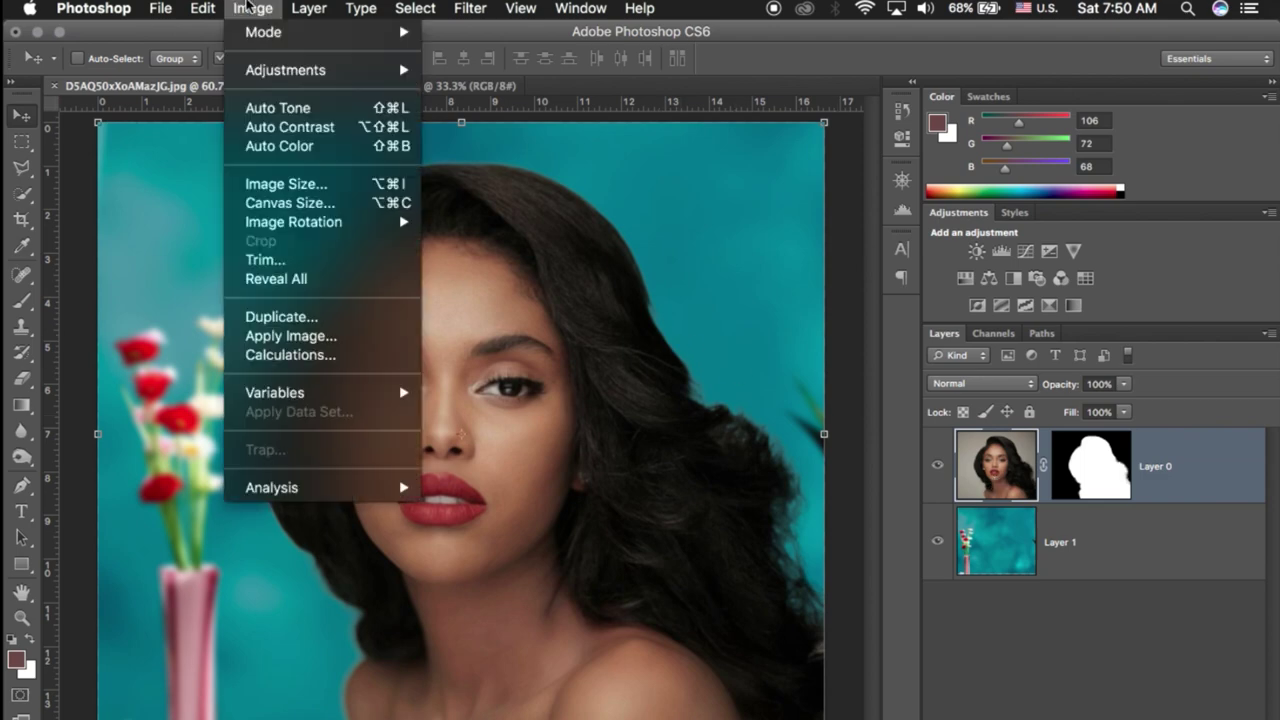
mouse_move(141, 109)
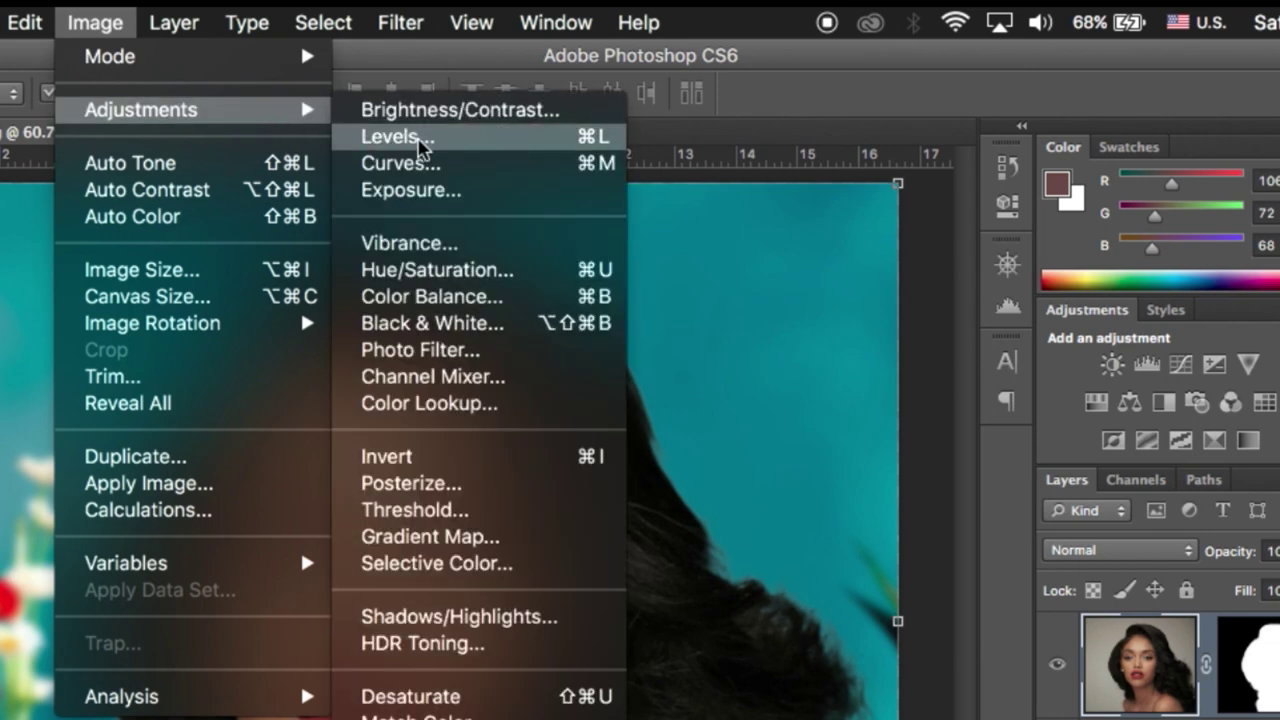
left_click(420, 145)
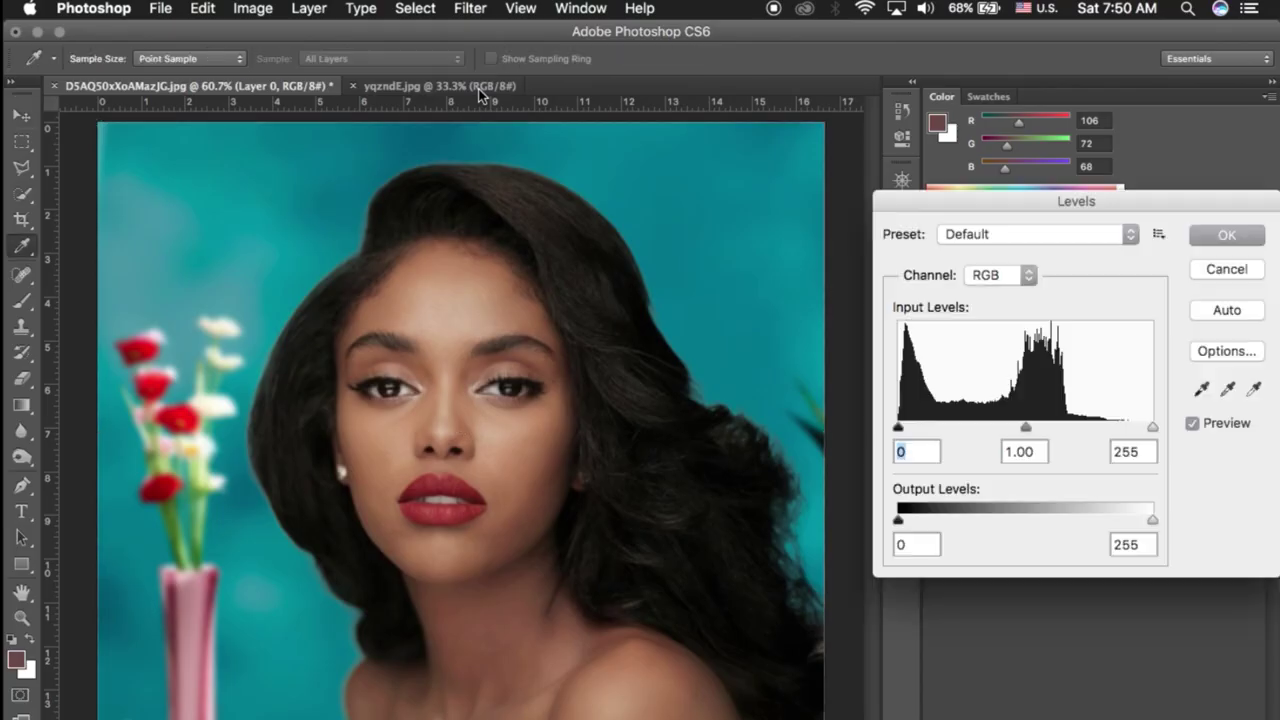
left_click_drag(1086, 200, 1020, 182)
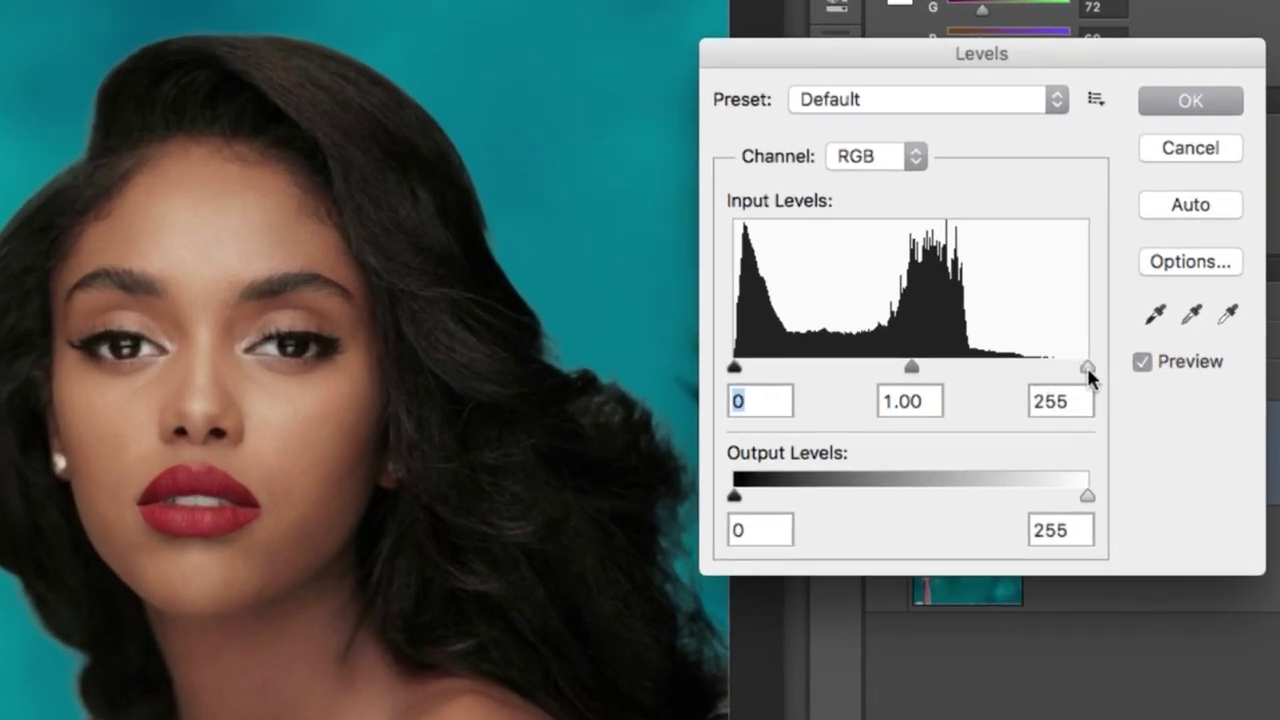
left_click_drag(1087, 367, 1036, 371)
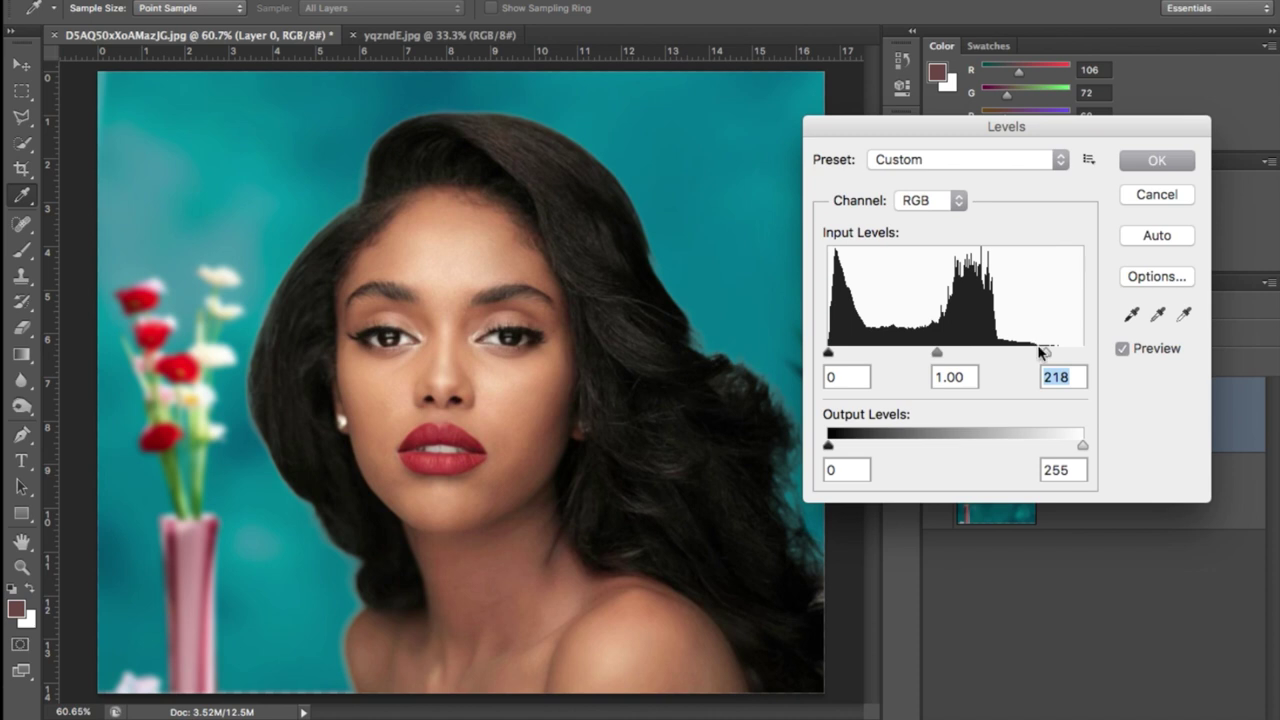
left_click_drag(1036, 350, 1048, 355)
left_click(1155, 163)
left_click(1155, 195)
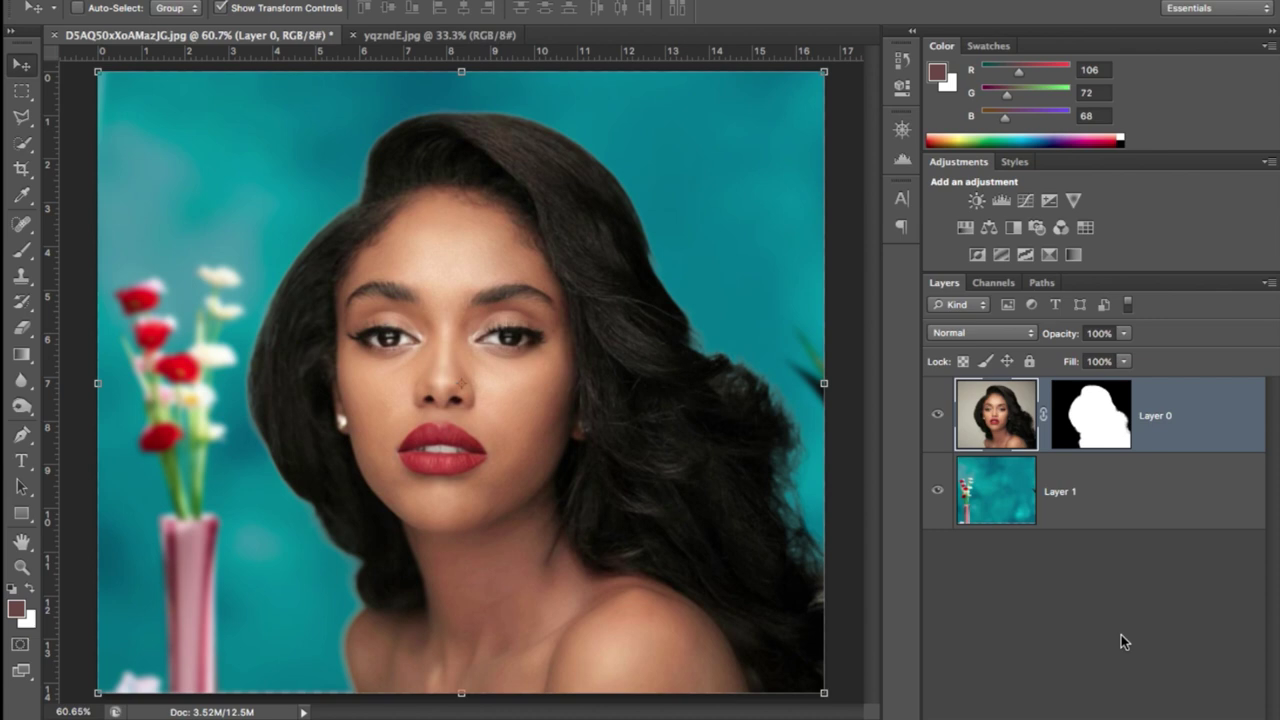
left_click(902, 129)
left_click(850, 232)
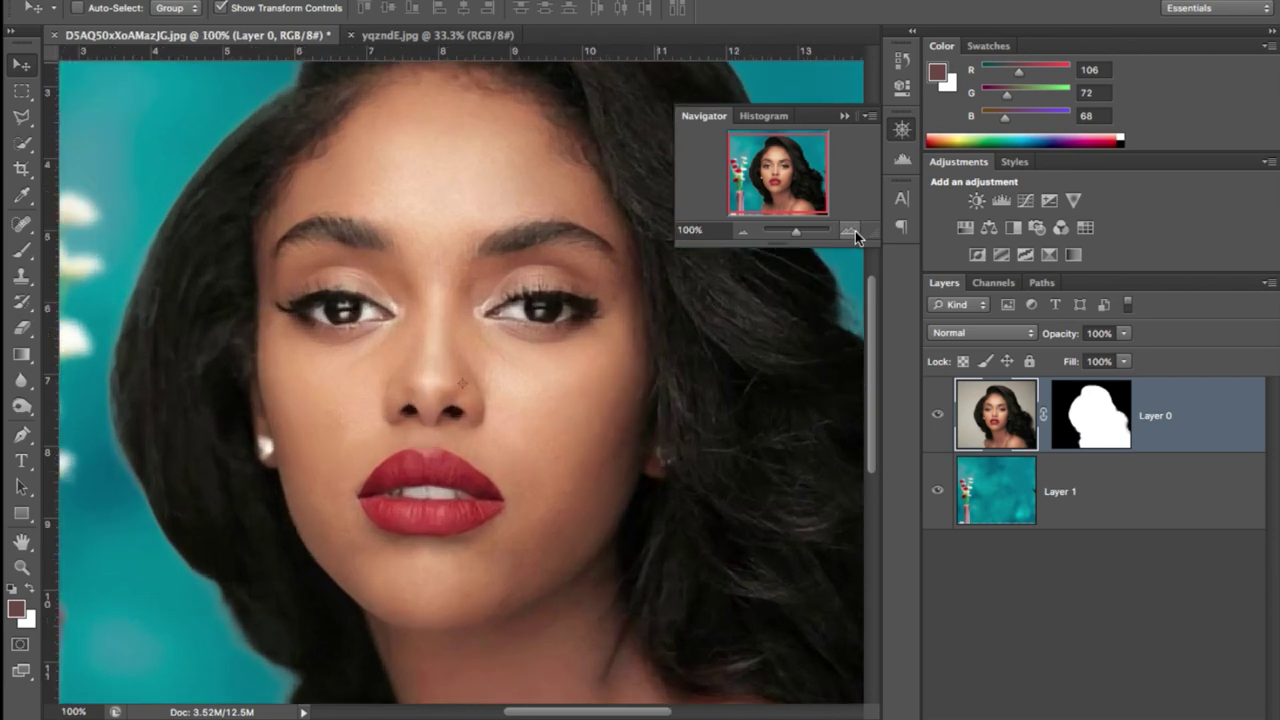
left_click(852, 232)
mouse_move(771, 188)
left_mouse_down()
mouse_move(816, 210)
mouse_move(832, 177)
left_mouse_up()
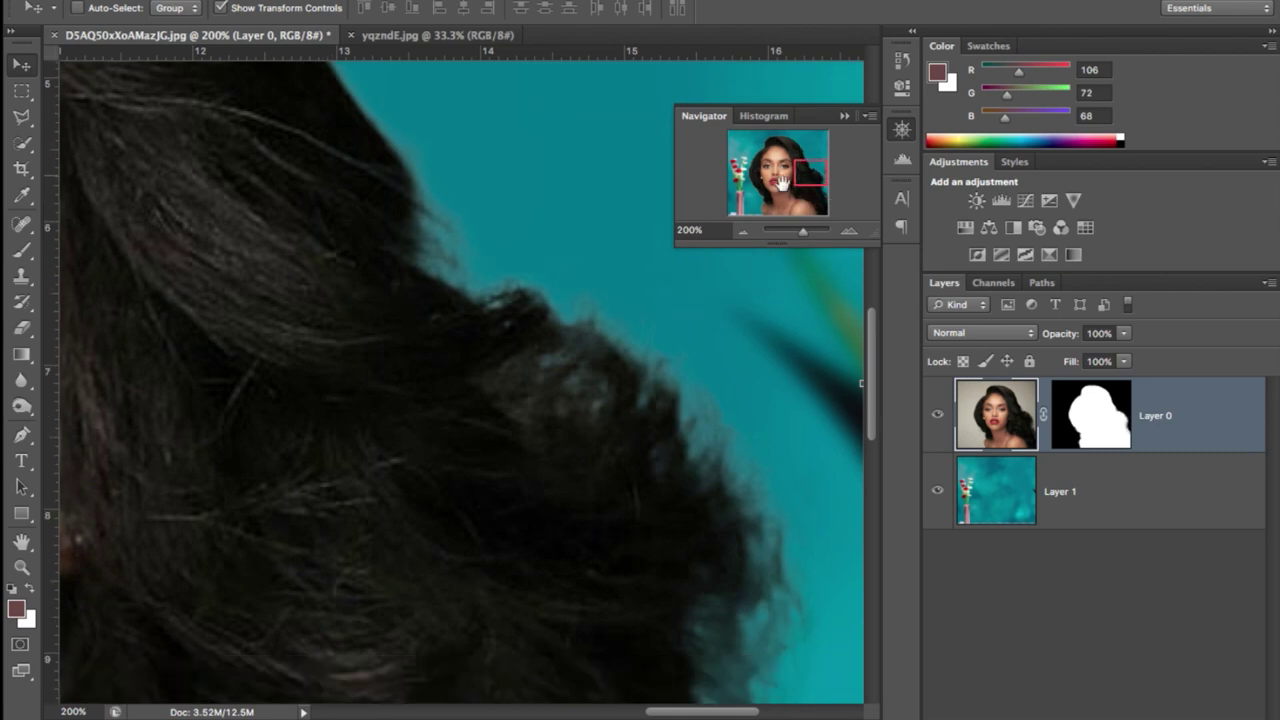
left_click(745, 232)
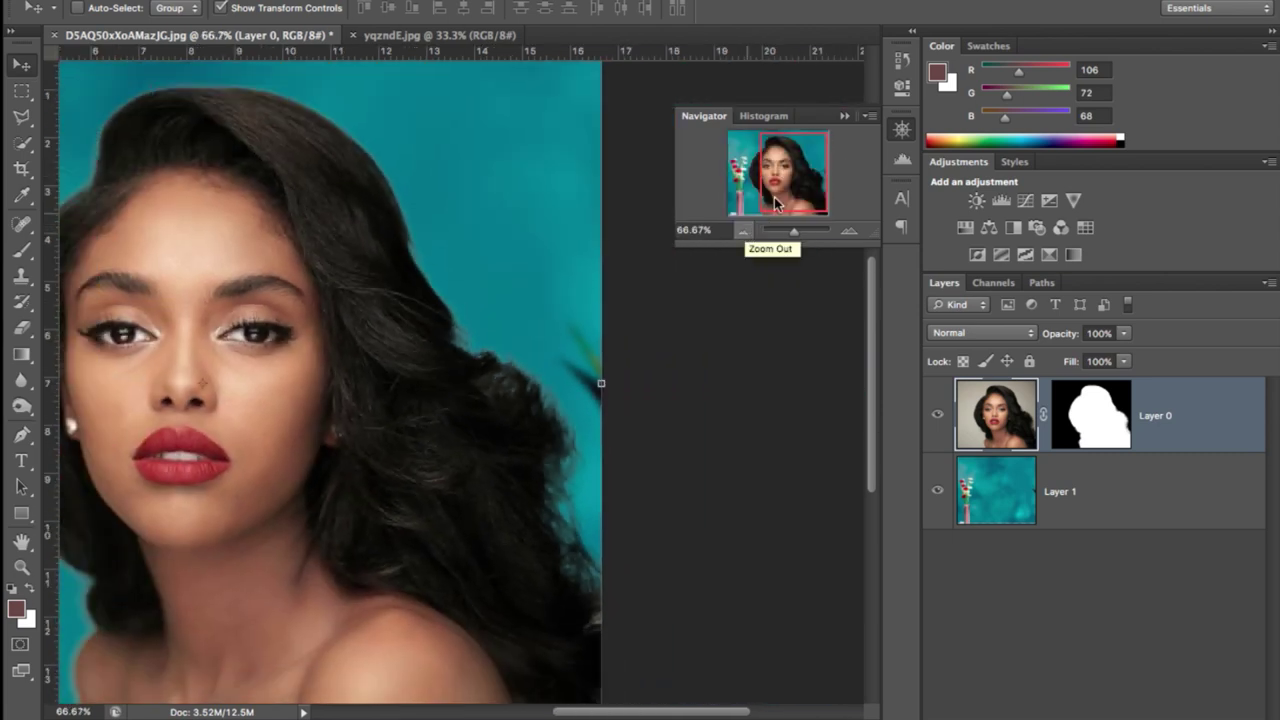
left_click(748, 236)
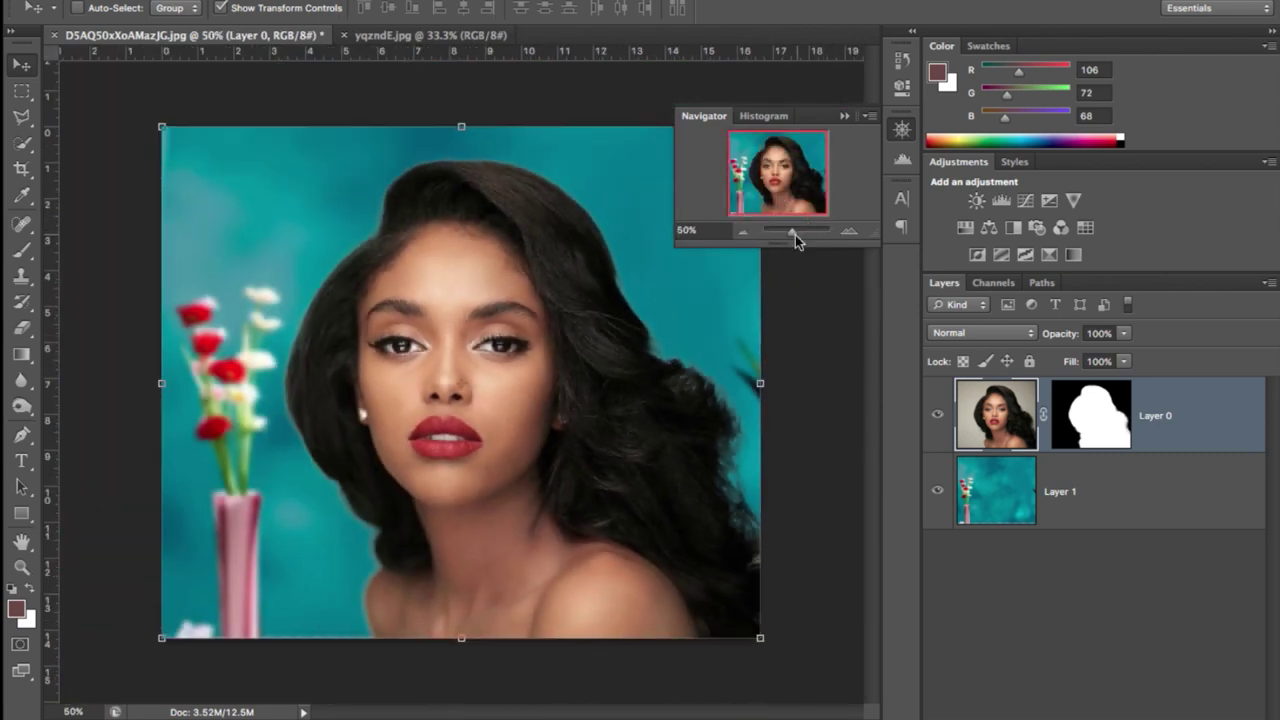
left_click_drag(790, 237, 846, 237)
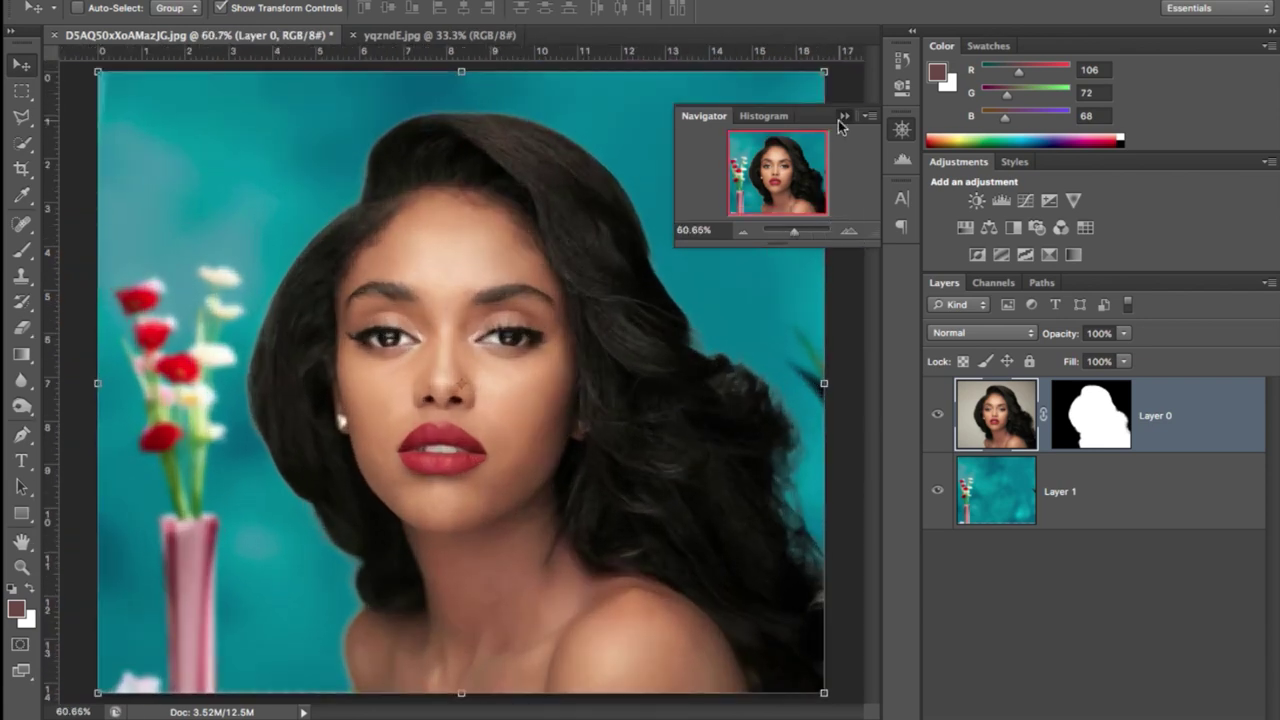
left_click(842, 117)
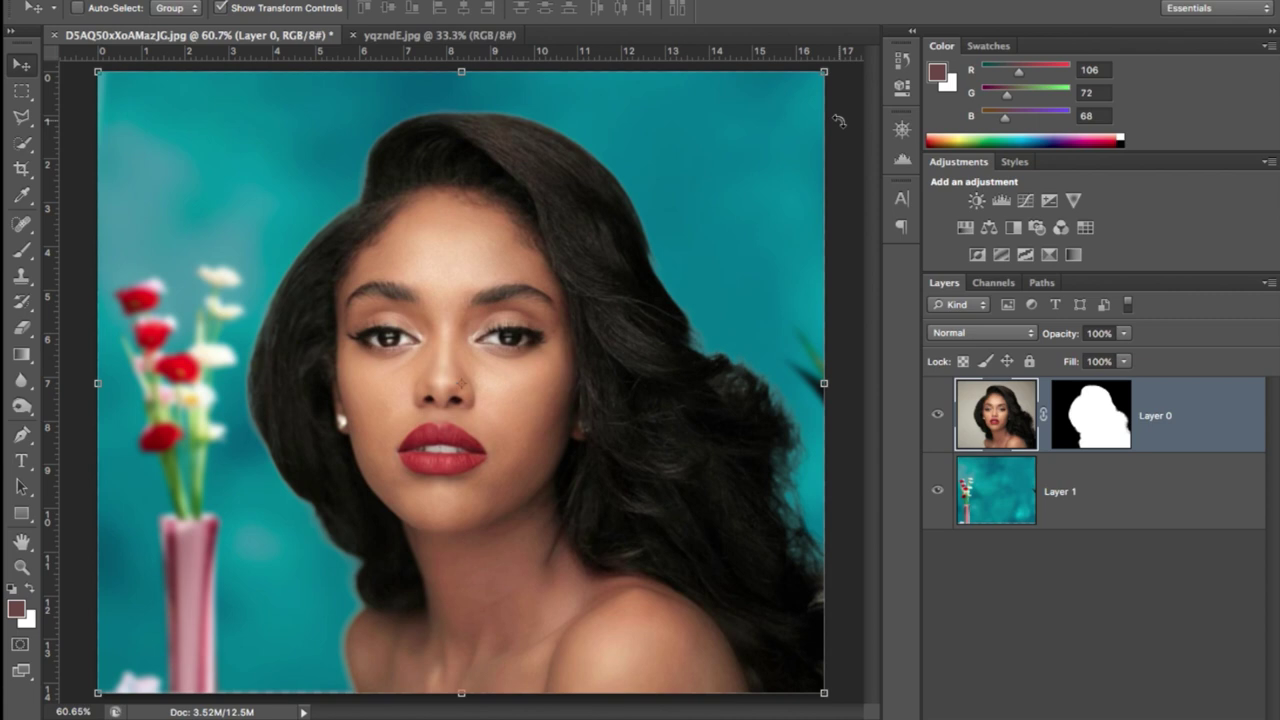